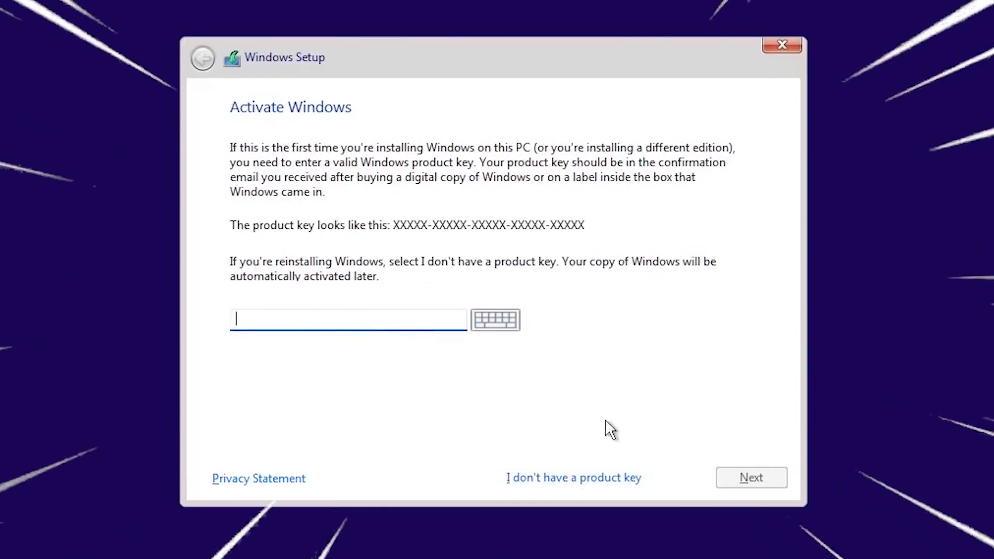
Continue Windows Setup without entering a product key.
left_click(575, 478)
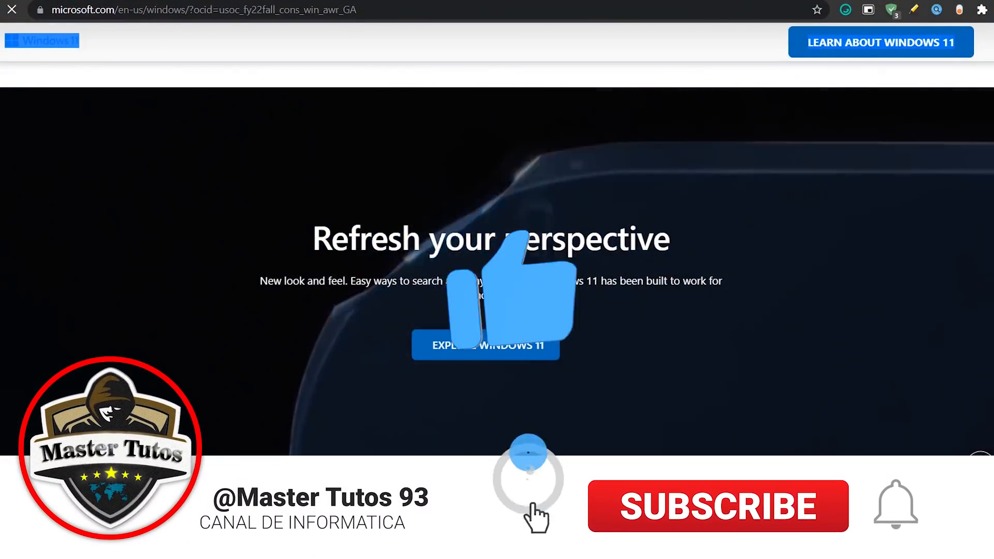
Look through Microsoft's Windows 11 page, including the new features, the free upgrade section and the footnotes.
scroll(419, 266, "down", 8)
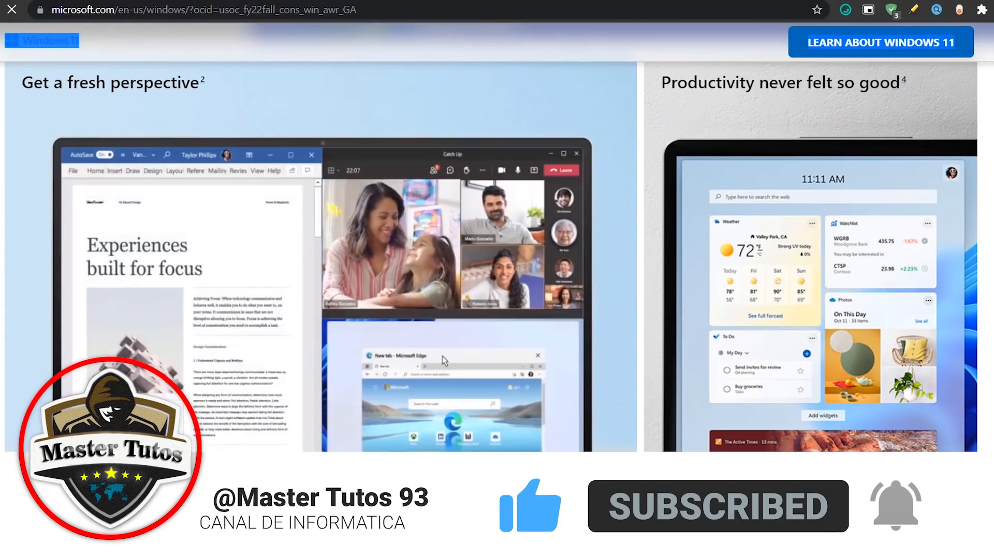
scroll(443, 250, "down", 2)
scroll(444, 250, "down", 7)
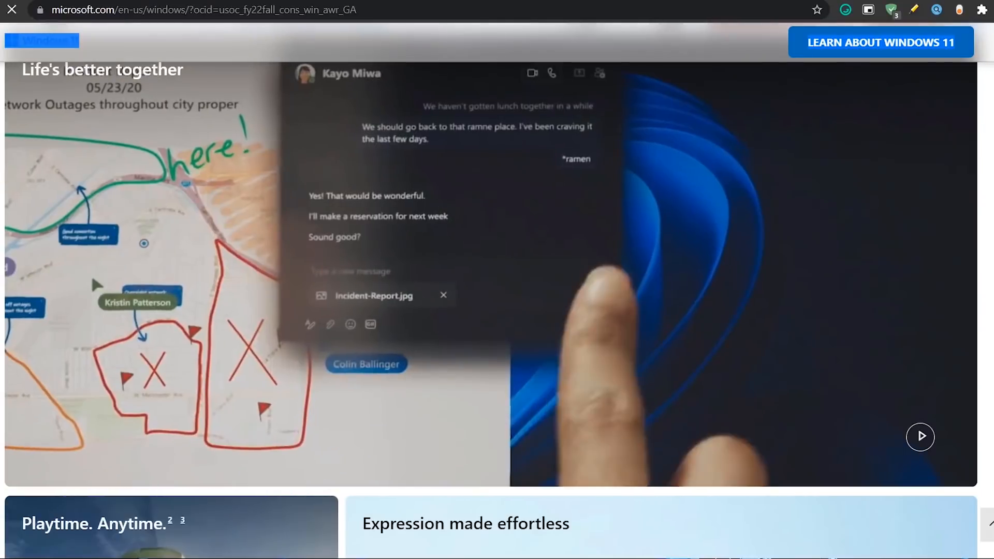
scroll(497, 290, "down", 9)
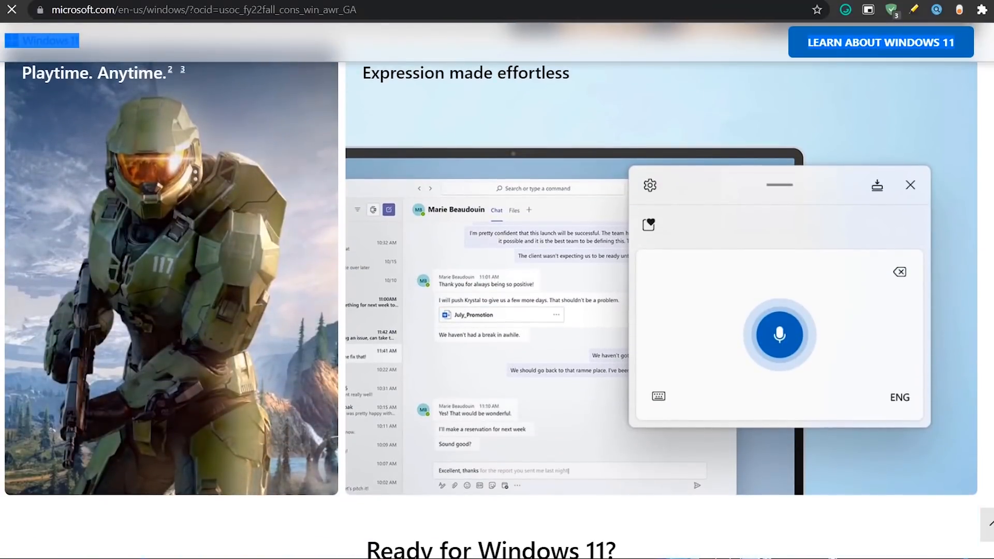
scroll(497, 290, "down", 13)
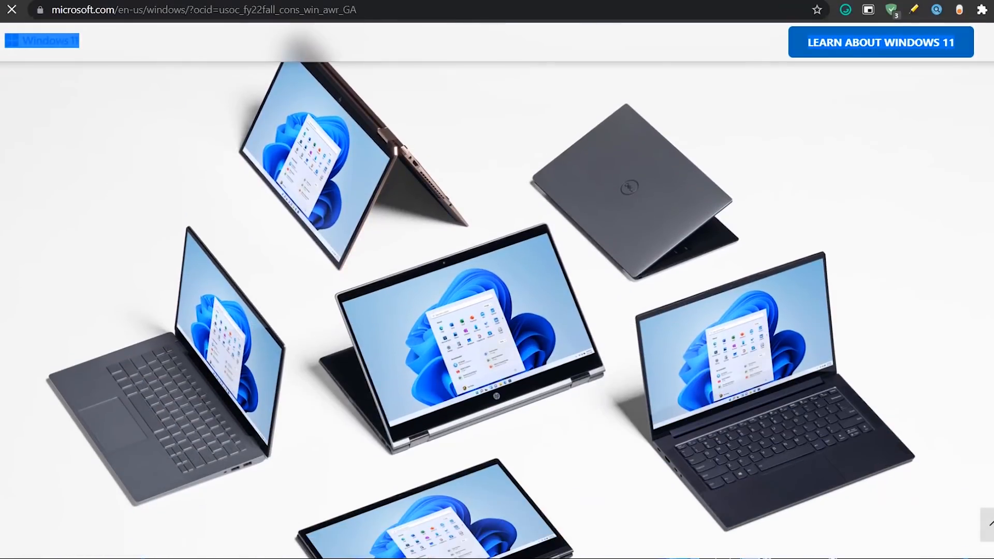
scroll(496, 290, "down", 12)
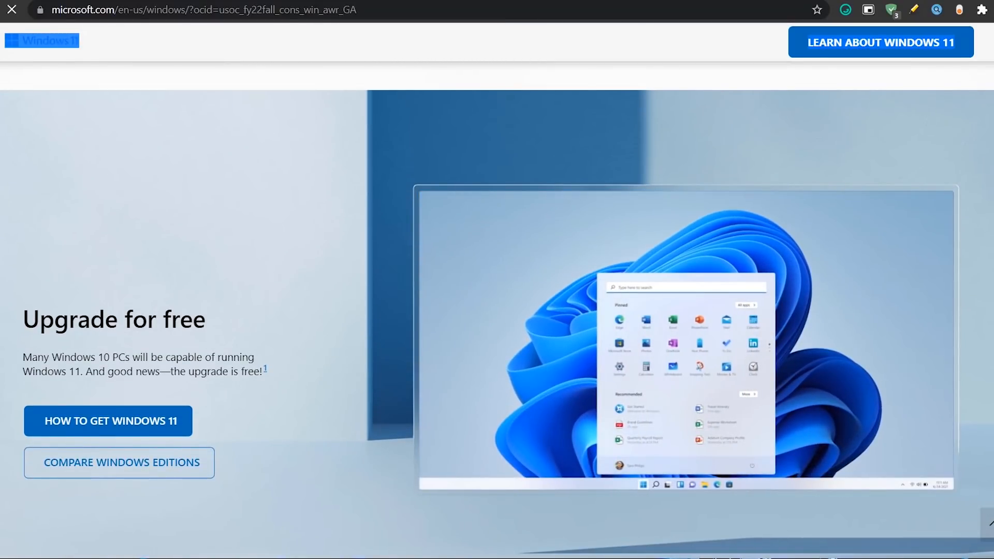
scroll(497, 289, "down", 15)
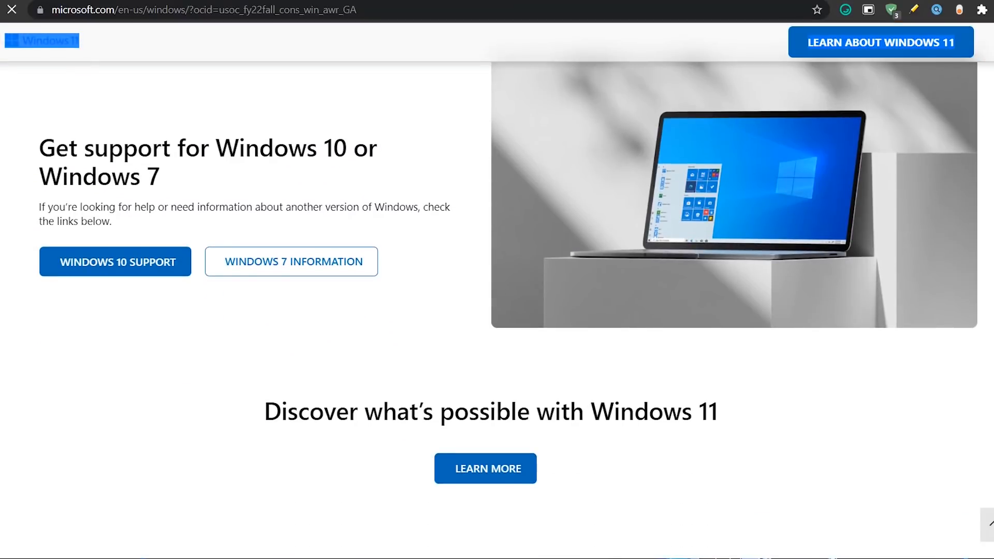
scroll(497, 290, "down", 15)
scroll(497, 290, "up", 5)
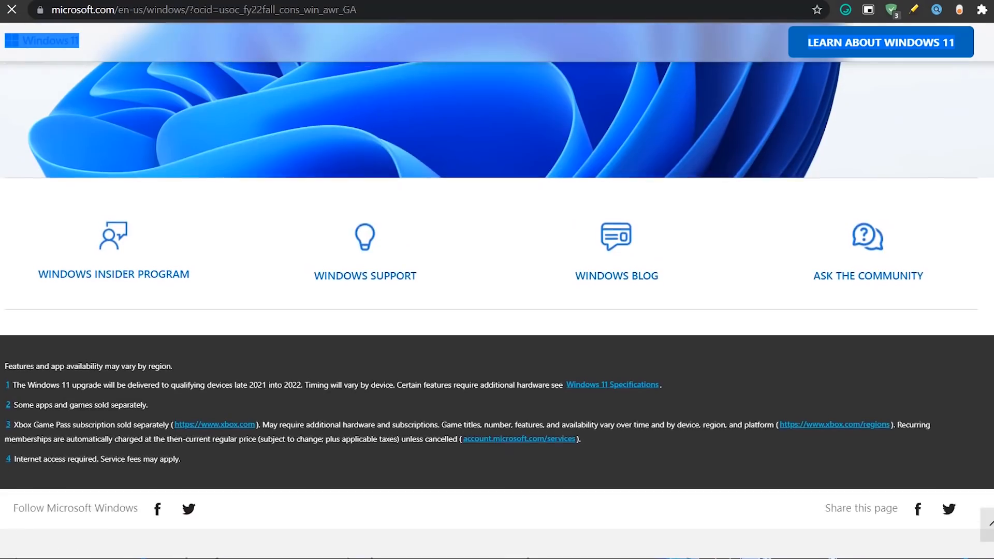
scroll(496, 290, "up", 20)
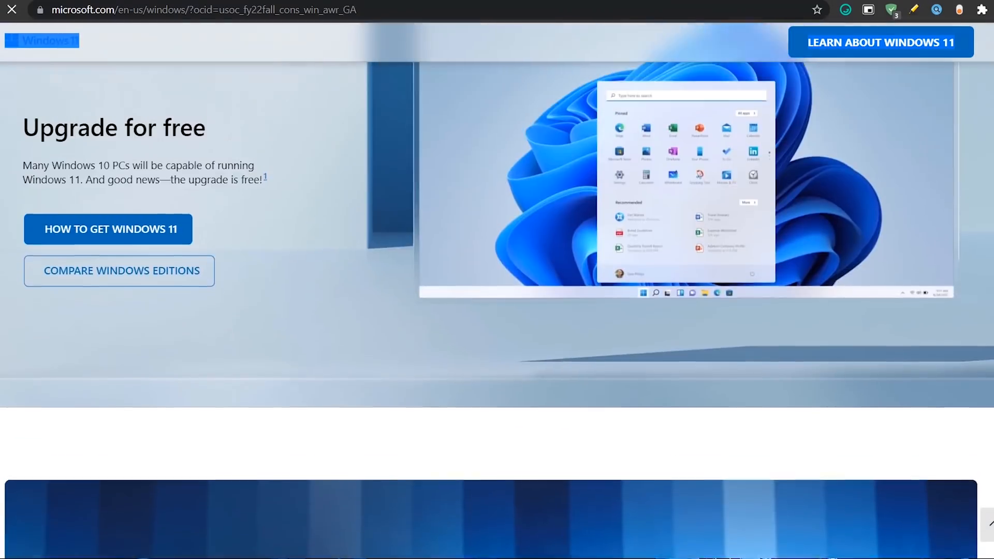
scroll(497, 290, "down", 10)
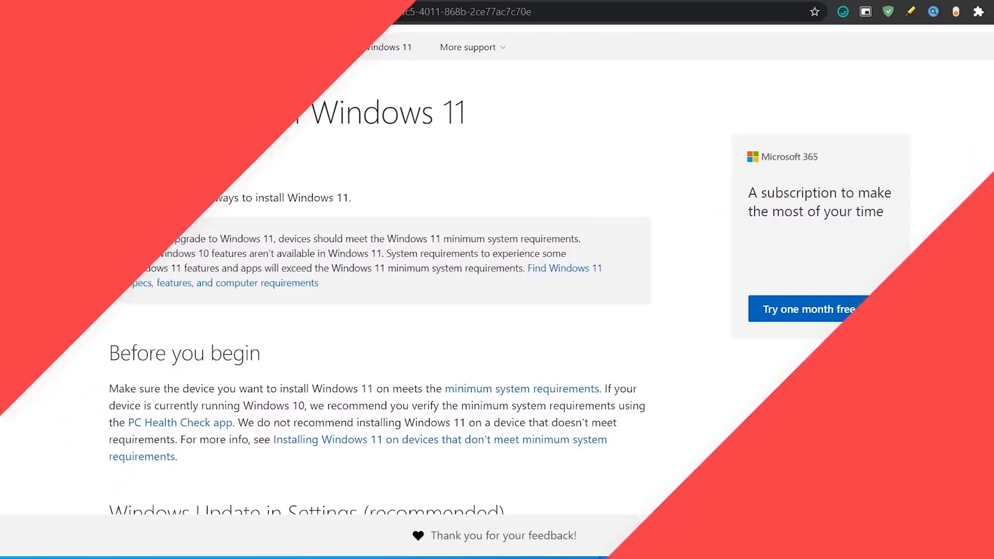
Read Microsoft's support article on ways to install Windows 11, especially the TPM requirements and the MoSetup registry key details.
scroll(497, 290, "down", 6)
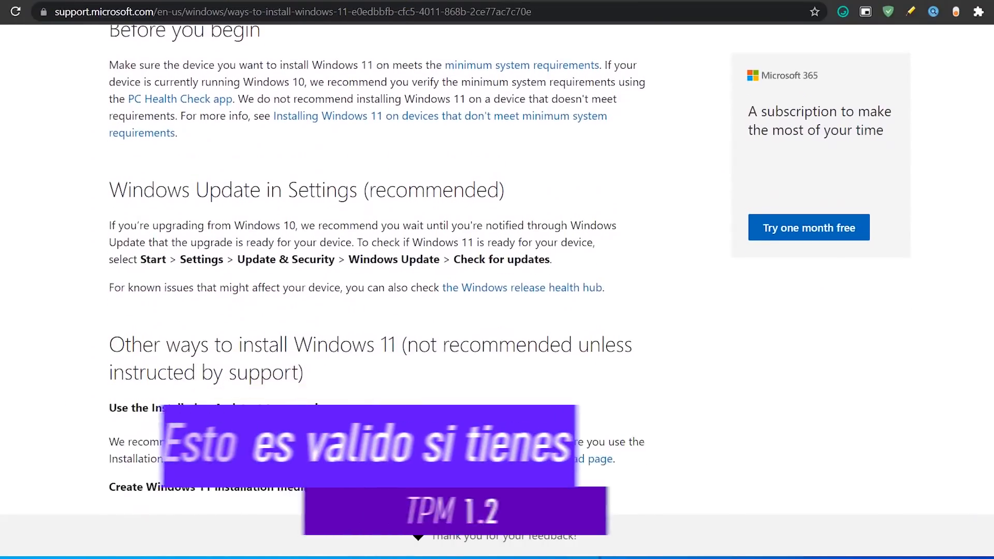
scroll(497, 290, "down", 8)
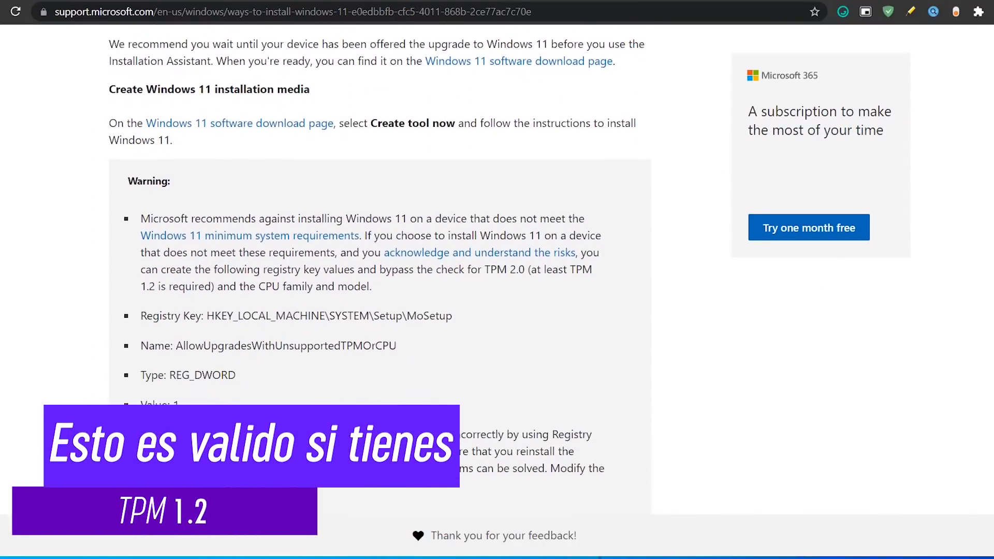
scroll(497, 290, "down", 6)
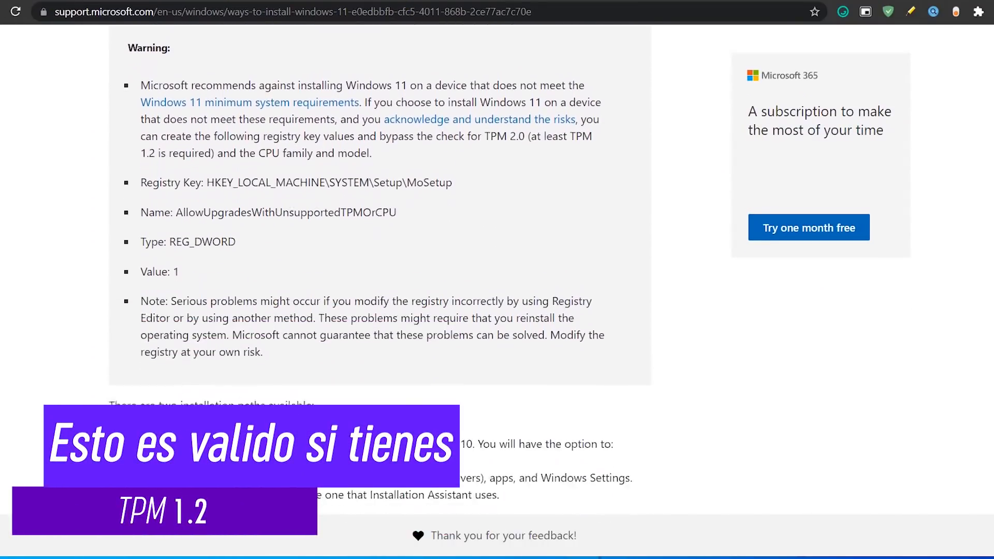
scroll(497, 290, "down", 5)
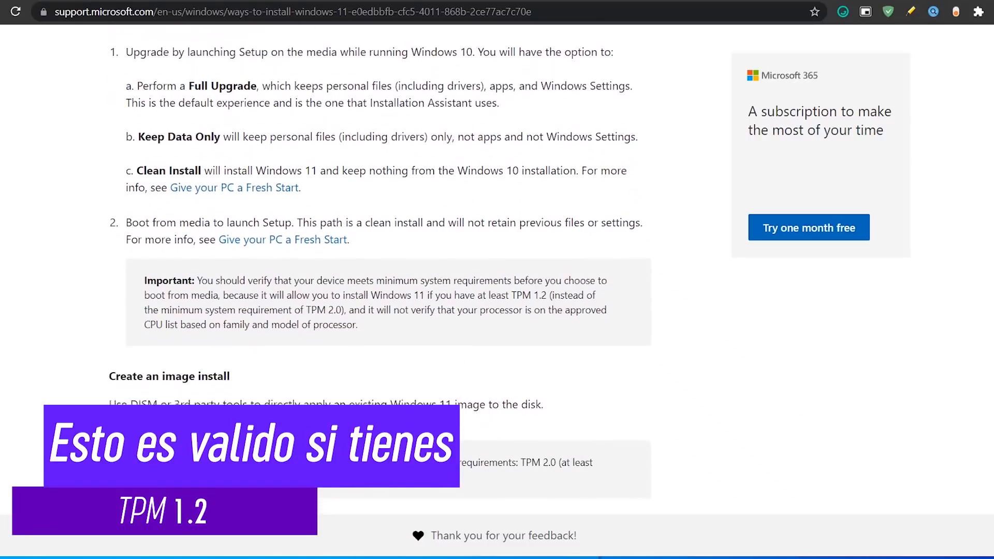
scroll(497, 290, "down", 4)
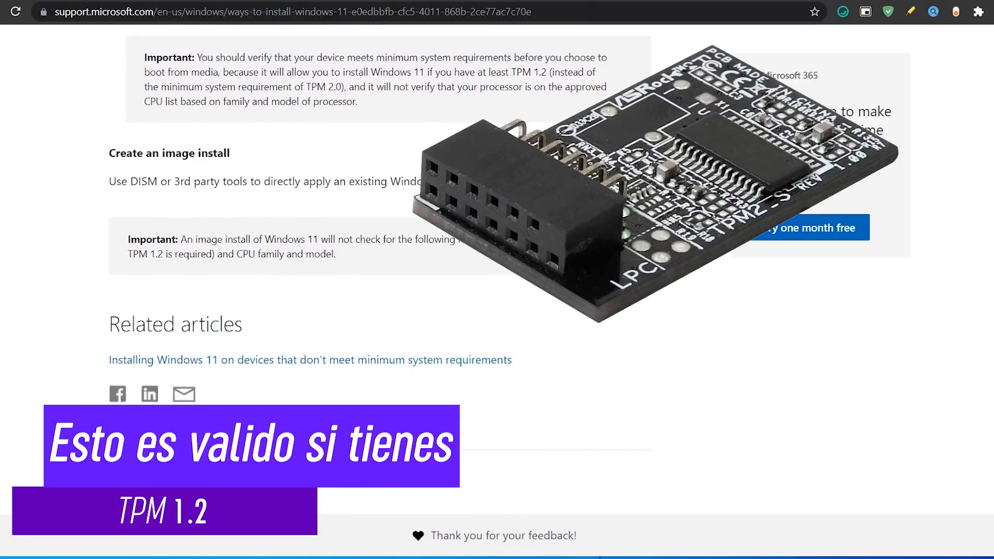
scroll(497, 290, "up", 20)
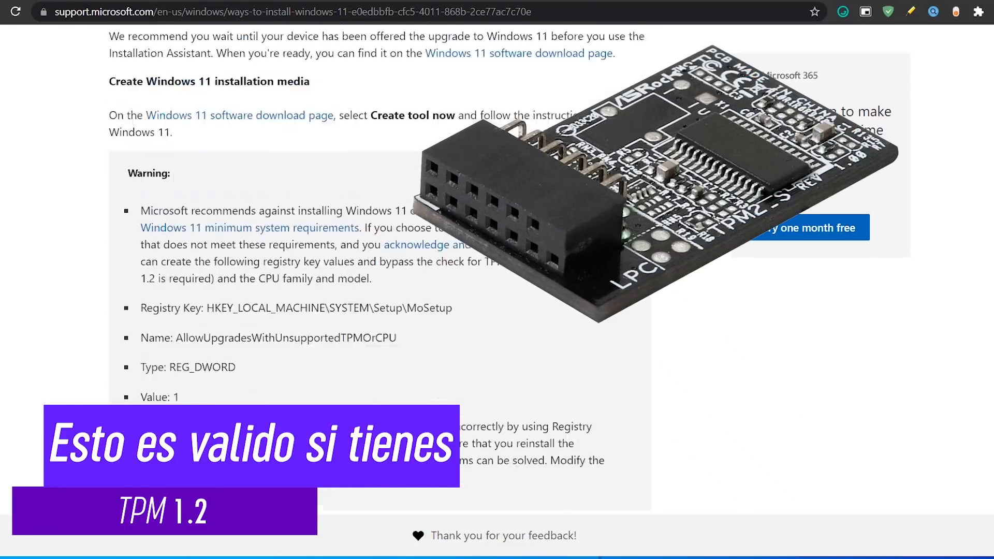
scroll(496, 290, "up", 3)
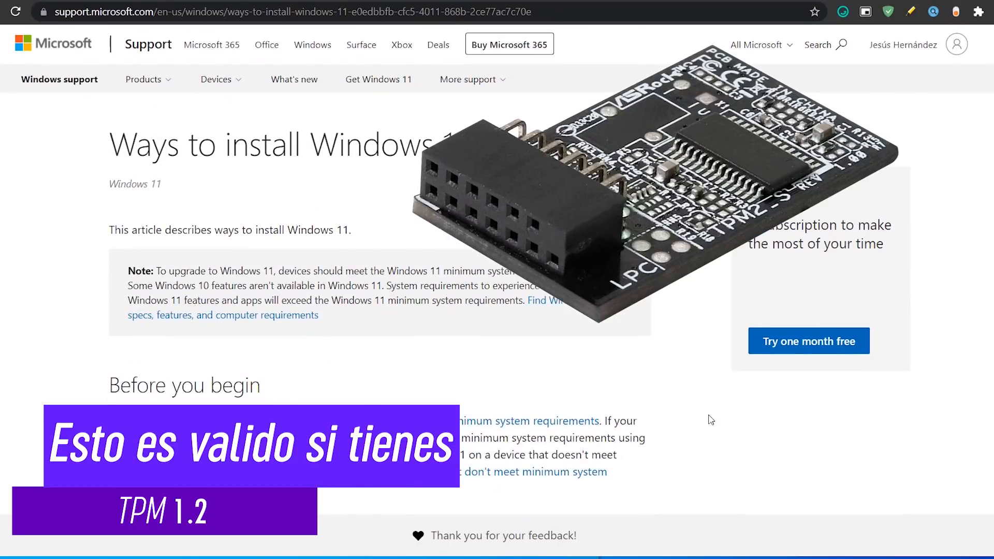
scroll(711, 420, "down", 7)
scroll(710, 424, "down", 3)
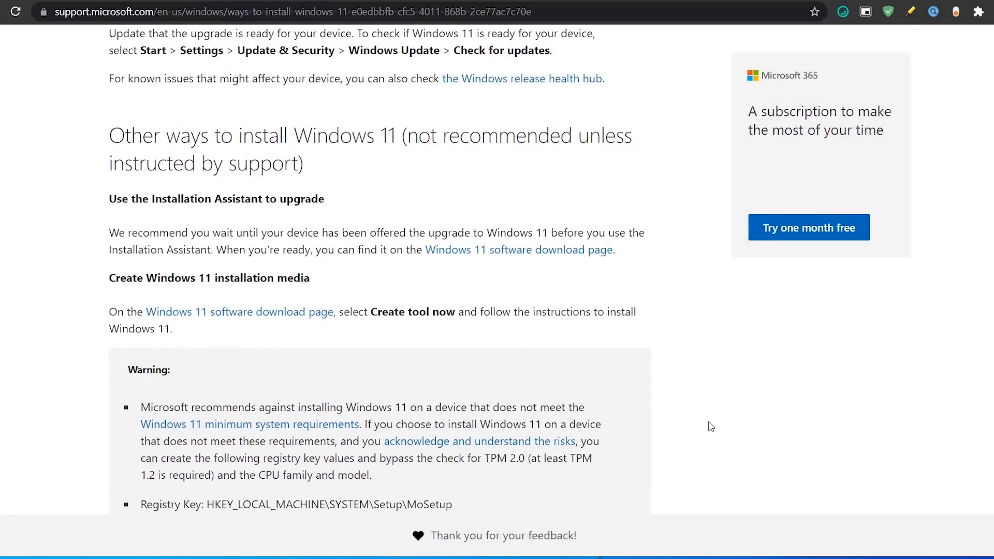
scroll(711, 425, "down", 9)
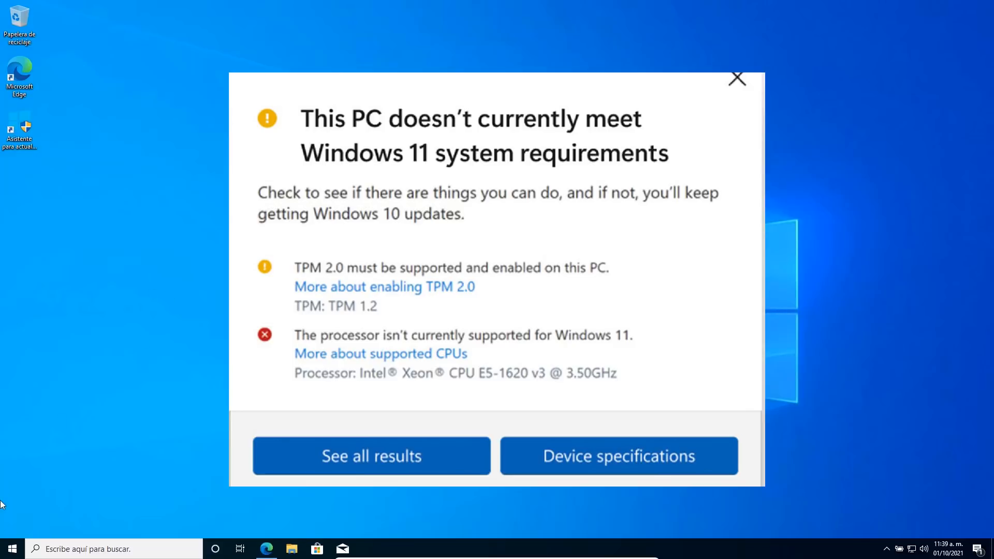
Allow the Windows 11 installer from the CD drive to make changes to the device.
left_click(11, 550)
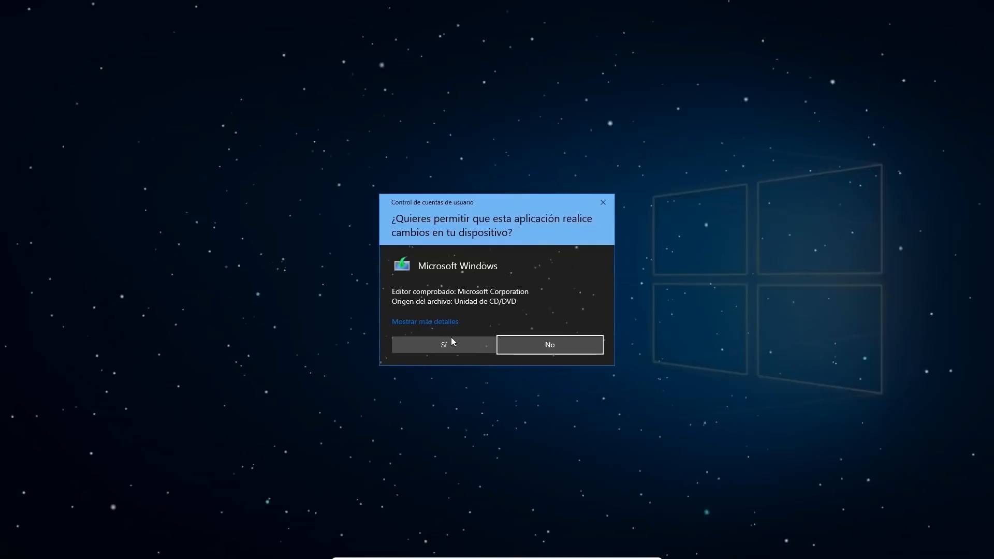
left_click(452, 341)
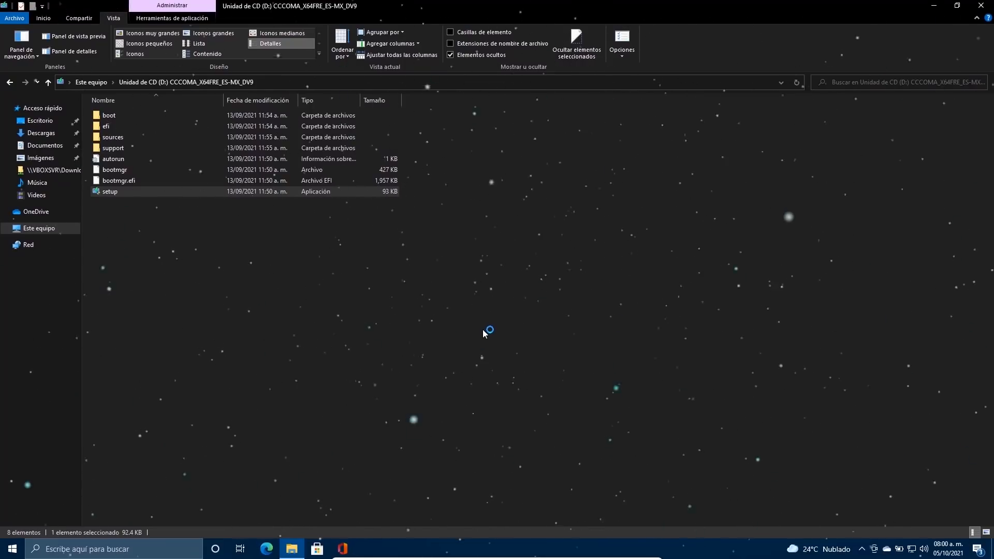
Restore the CD drive's File Explorer window to a smaller size and arrange it beside the Windows 11 installer.
double_click(383, 5)
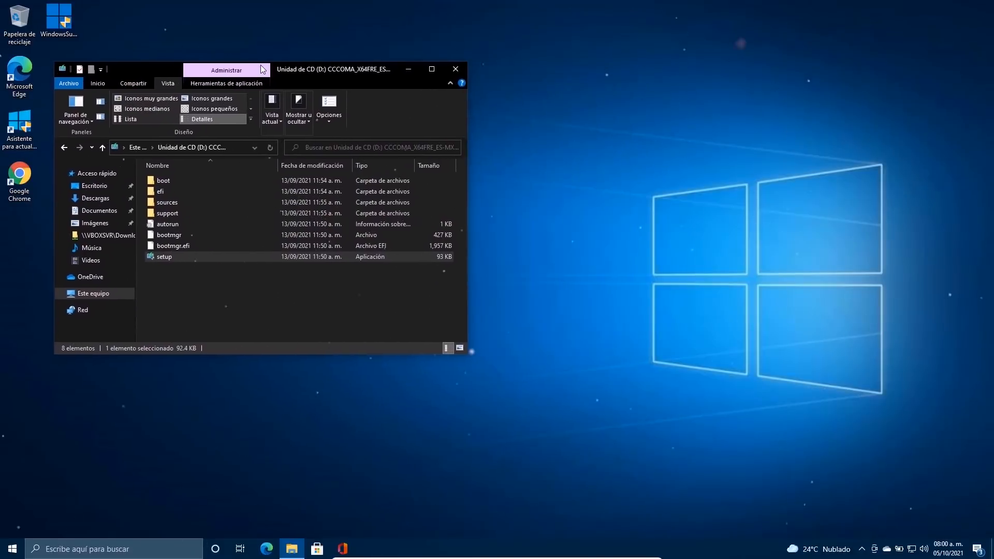
left_click_drag(326, 47, 866, 51)
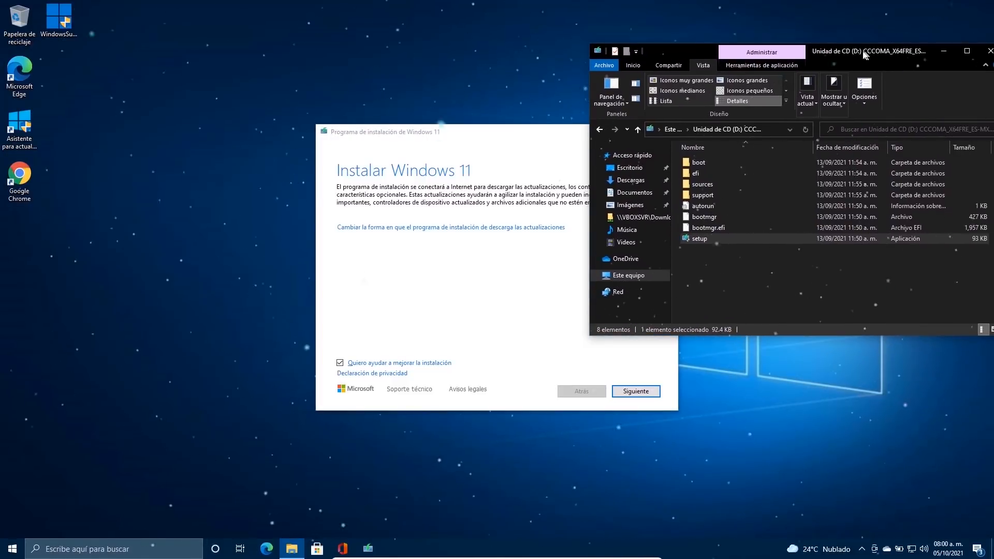
left_click_drag(484, 132, 319, 79)
left_click_drag(649, 51, 598, 68)
View the contents of today's folder in Descargas, and minimize File Explorer.
left_click(579, 198)
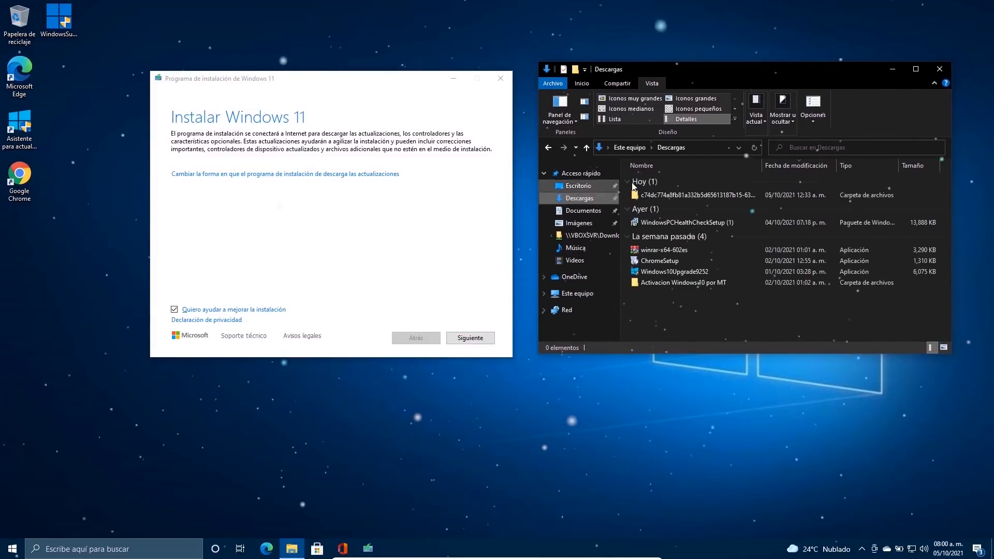
double_click(658, 195)
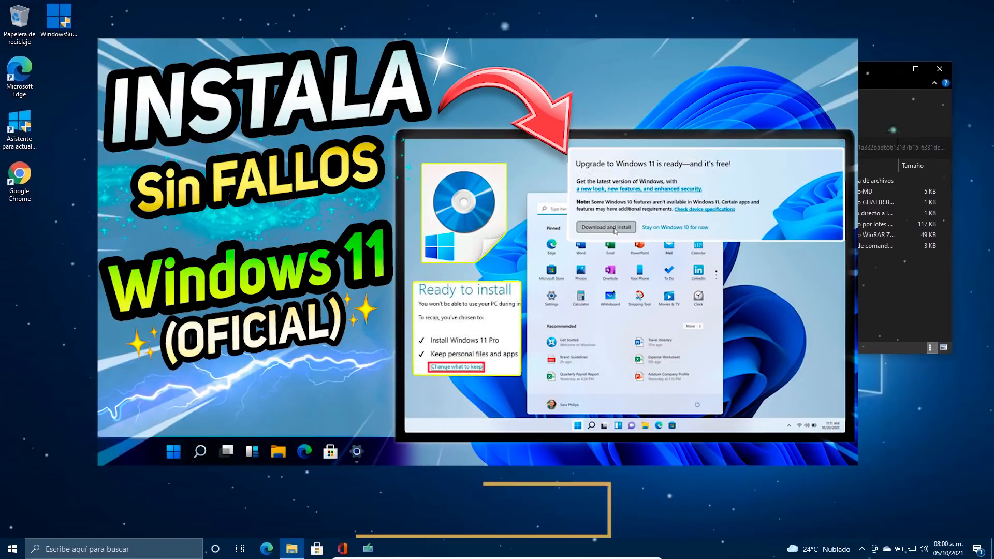
left_click(892, 69)
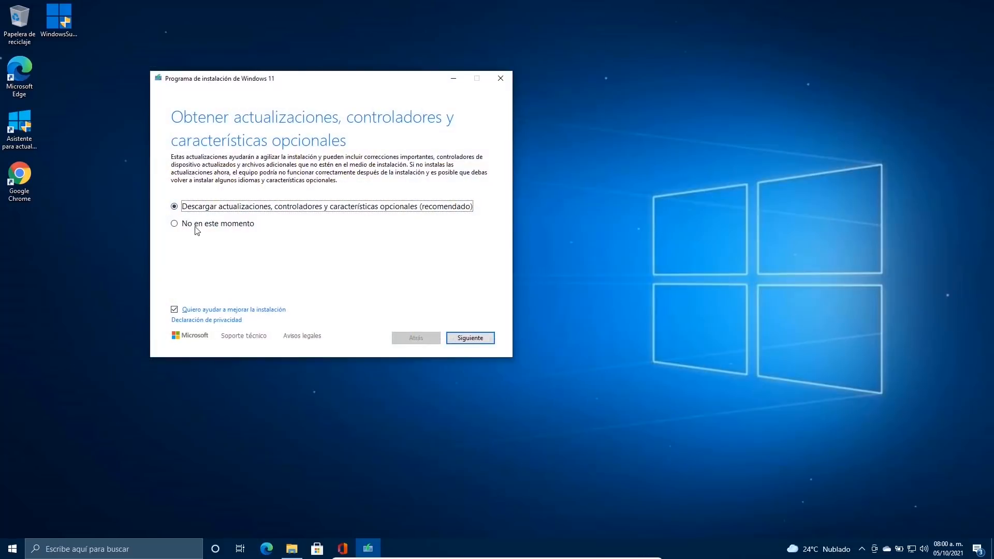
Choose "No en este momento" for updates in the Windows 11 installer, and continue to read the licence terms.
left_click(204, 226)
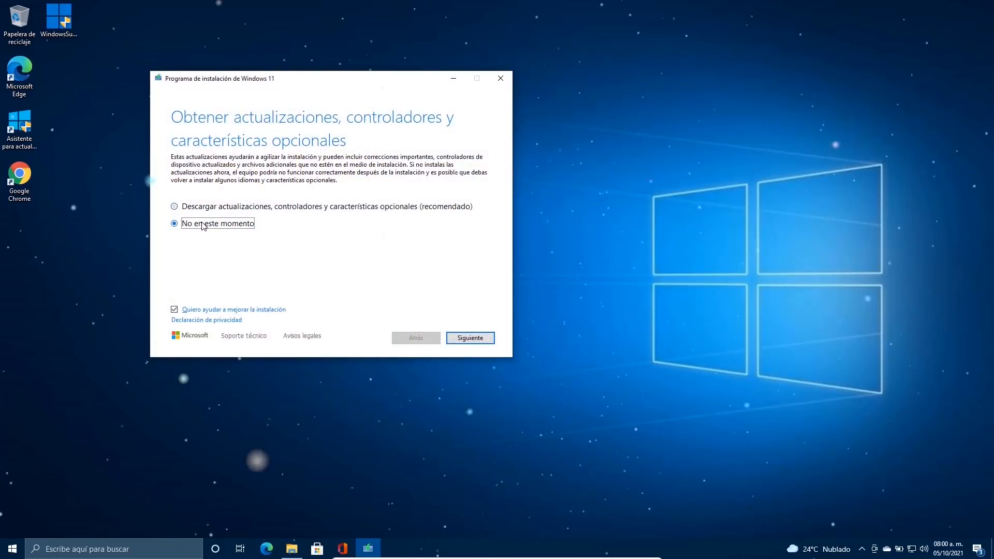
left_click(464, 339)
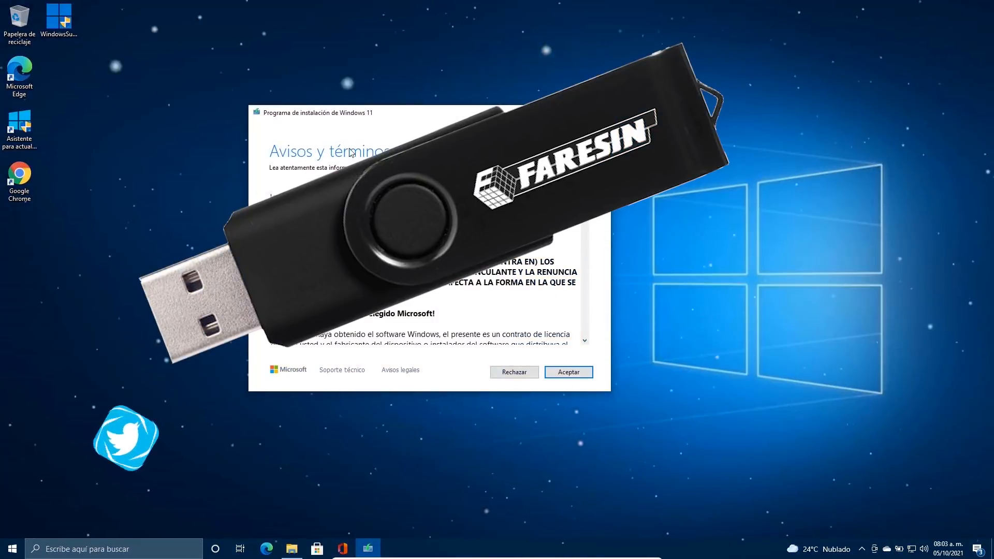
scroll(425, 269, "down", 10)
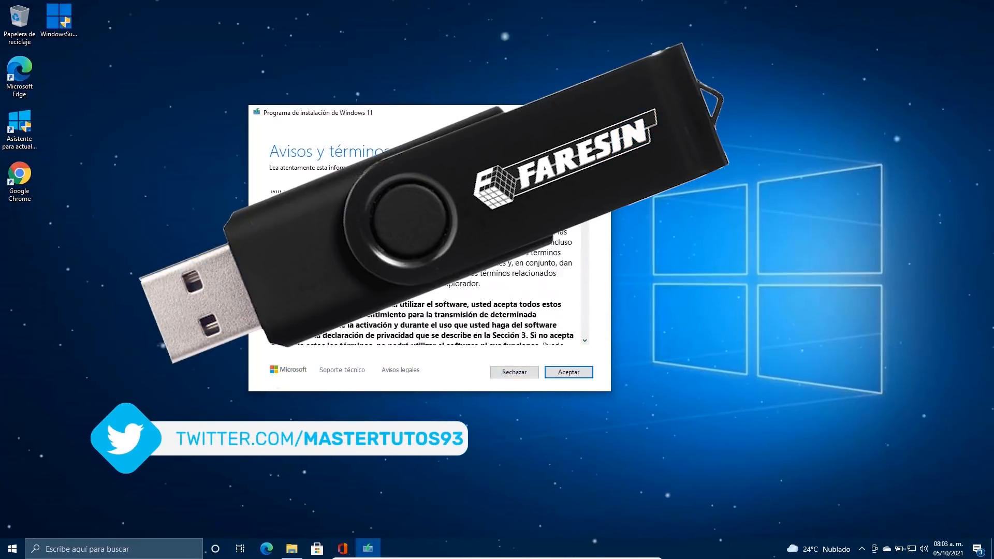
scroll(424, 269, "down", 3)
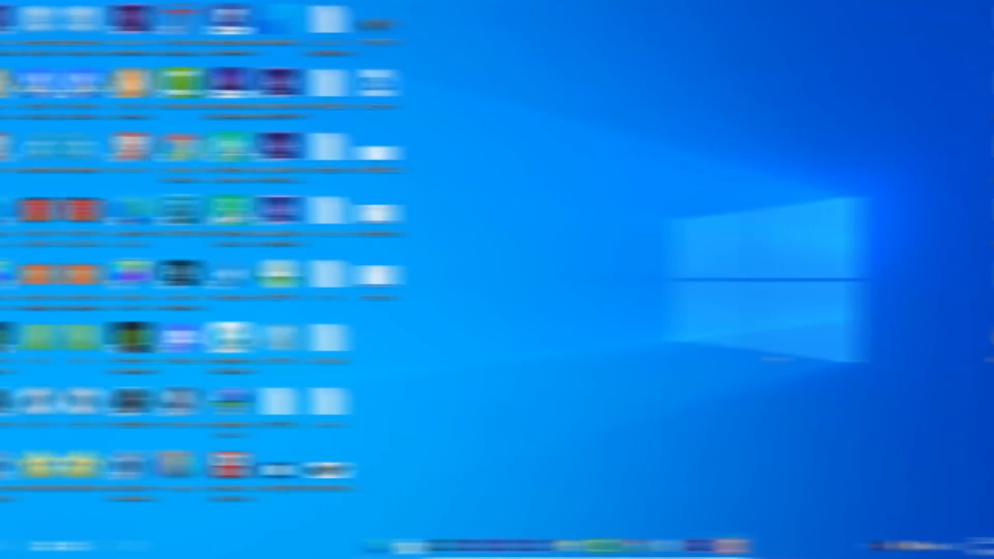
Open TPM management with tpm.msc and check the TPM manufacturer information and specification version.
key("super+r")
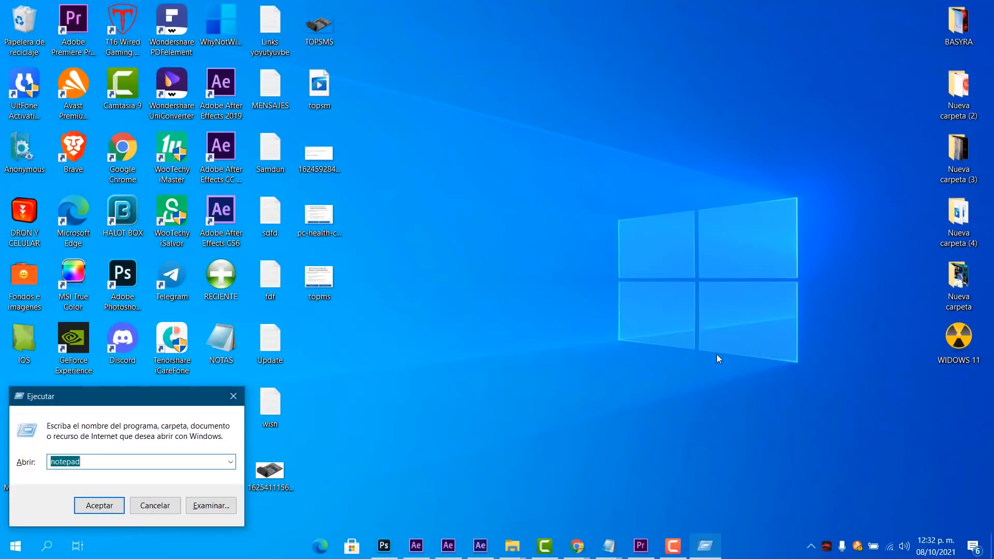
type("tpm.msc")
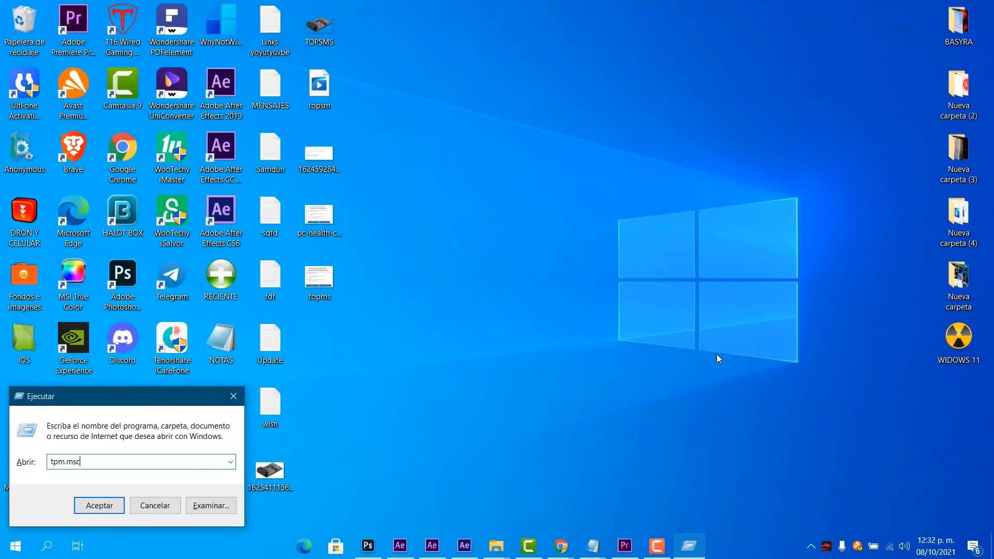
key("Return")
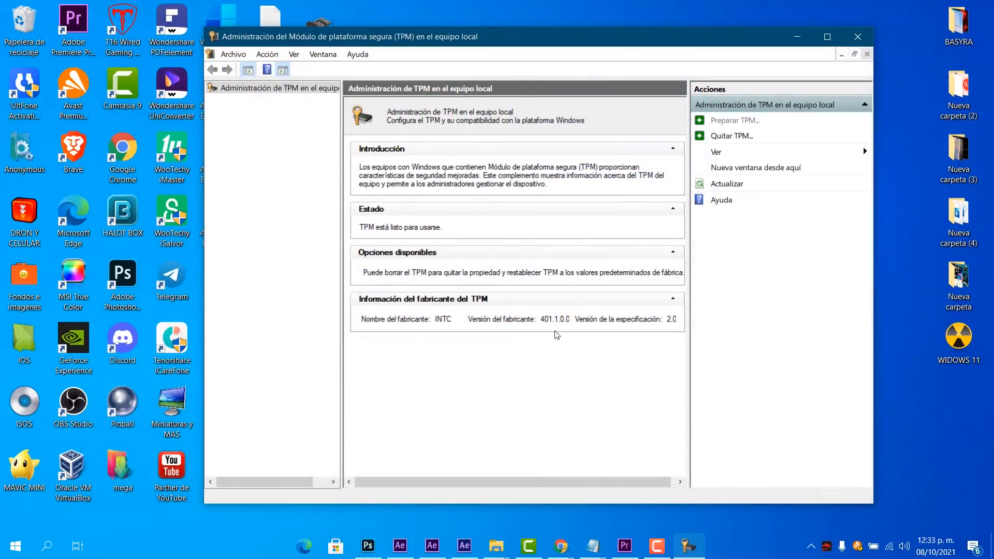
left_click_drag(570, 481, 499, 468)
Open the Registry Editor with regedit and reposition its window near the top of the desktop.
key("super+r")
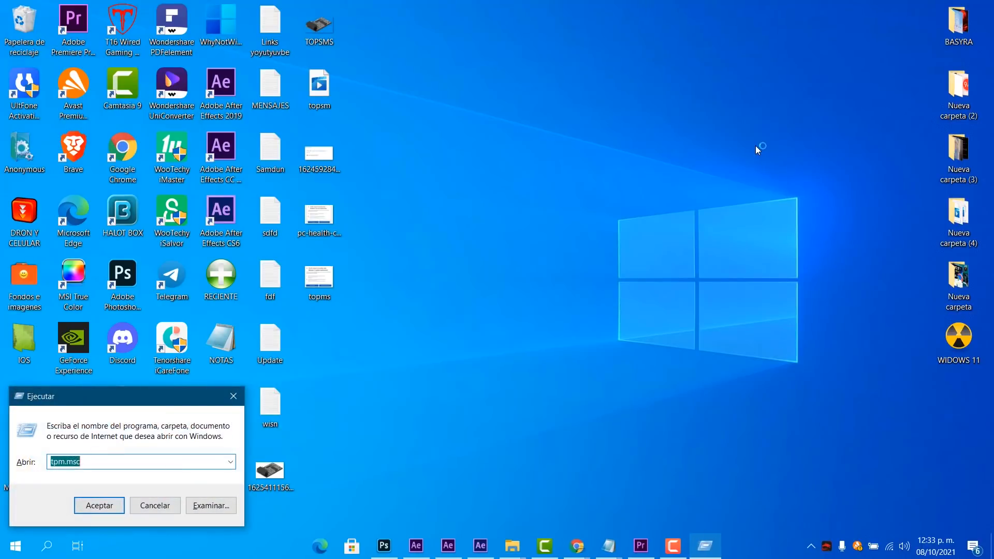
type("regedit")
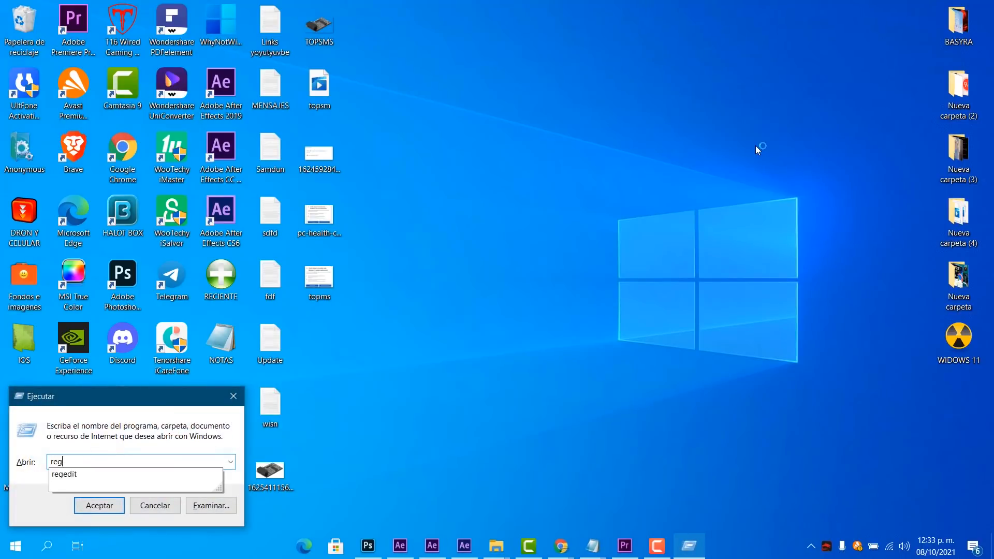
key("Down")
key("Return")
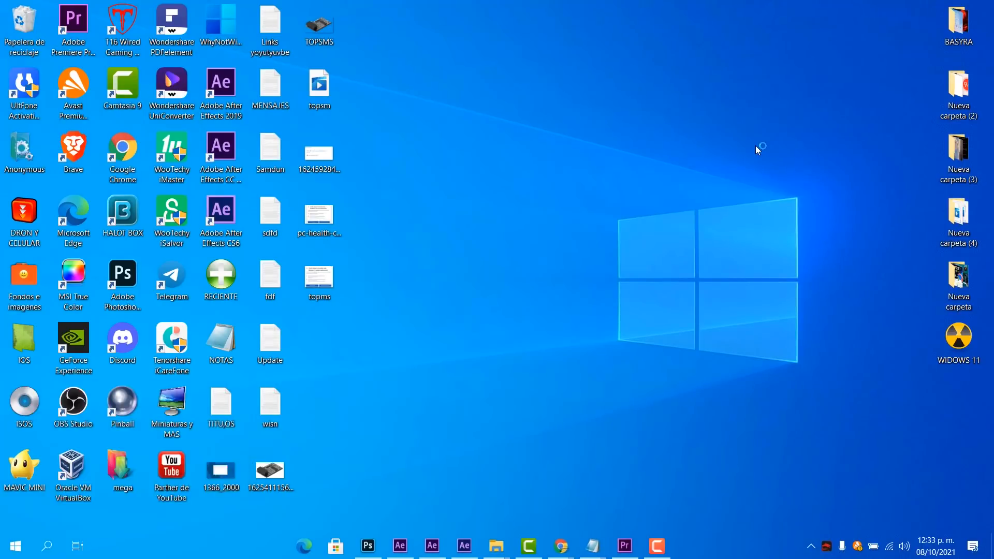
left_click_drag(521, 118, 521, 46)
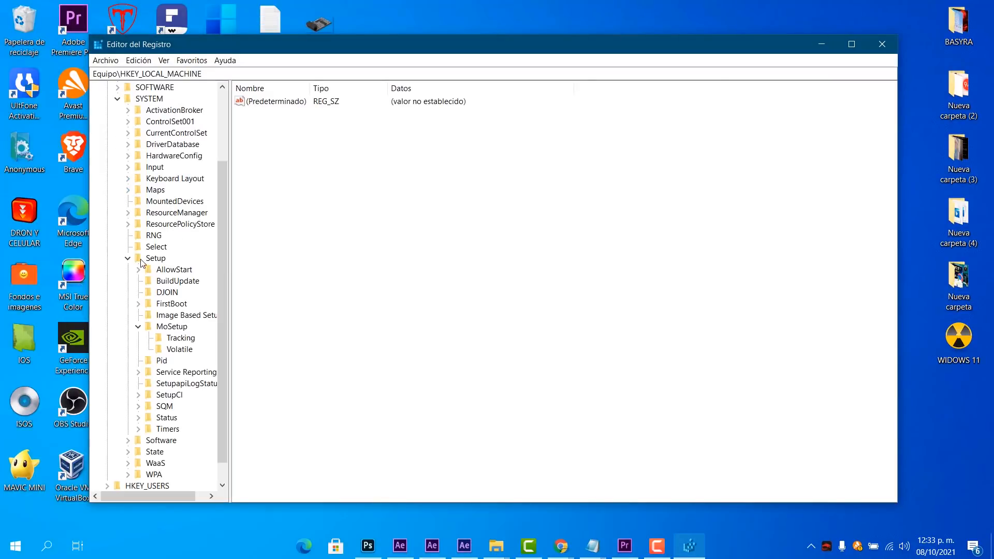
Go to the MoSetup key under HKEY_LOCAL_MACHINE\SYSTEM\Setup and show its subkeys.
left_click(161, 258)
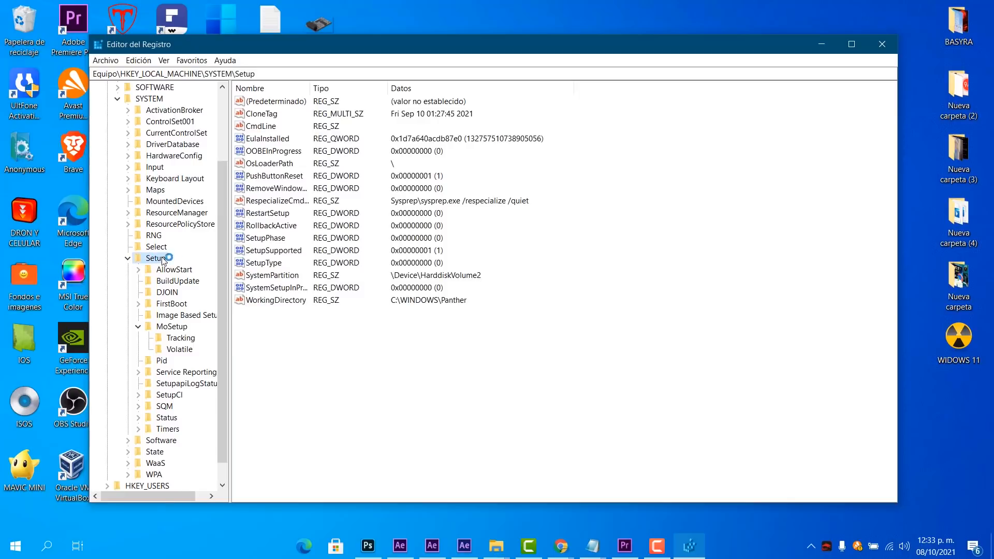
left_click(163, 328)
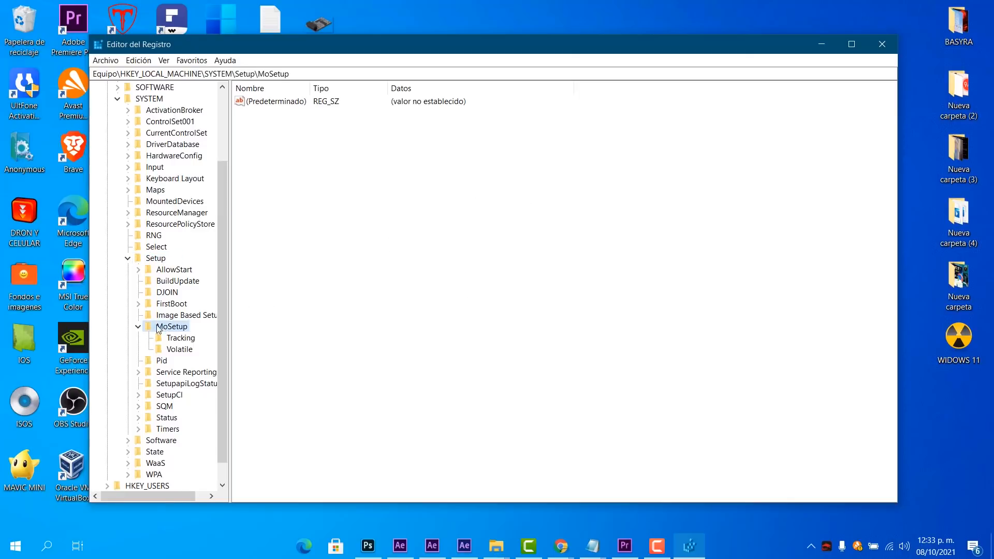
scroll(170, 310, "down", 1)
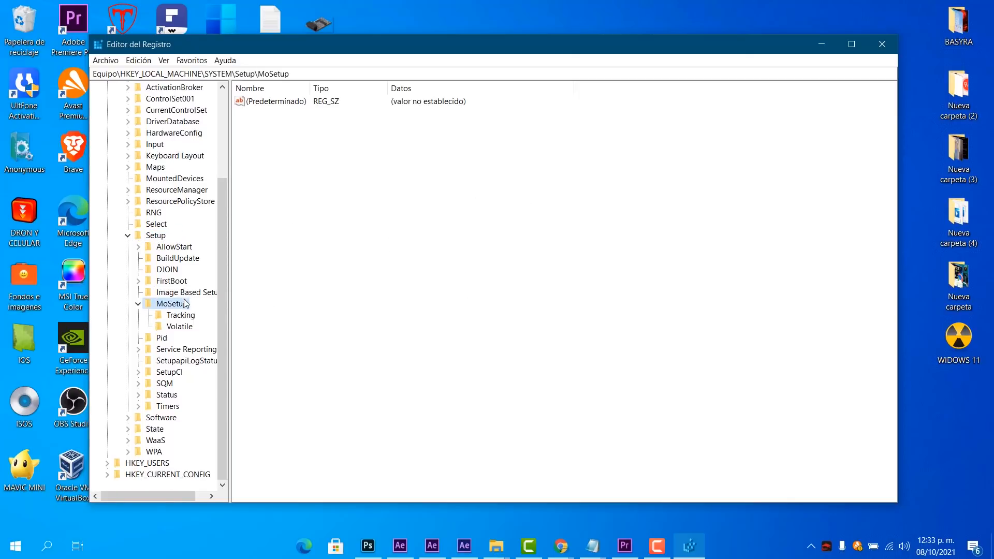
left_click(140, 305)
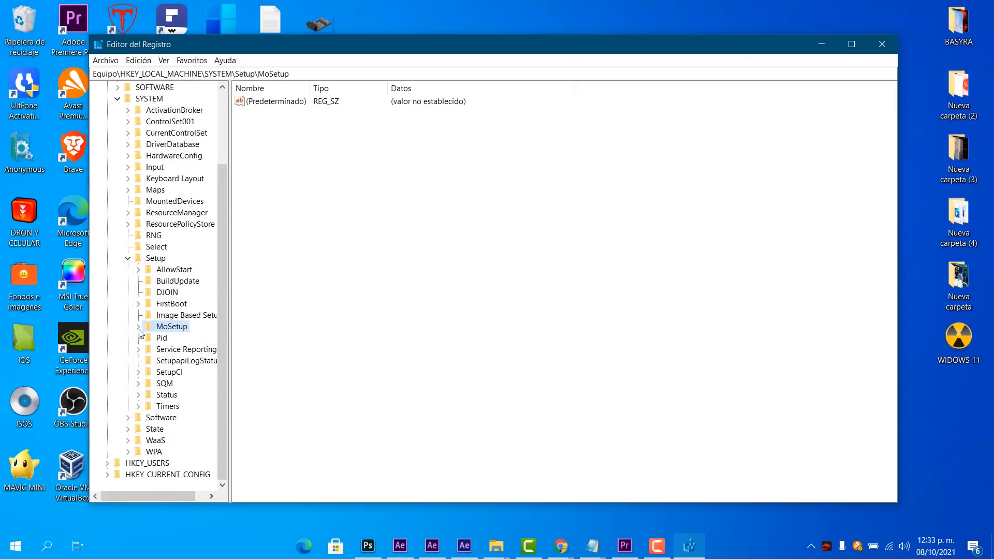
left_click(139, 328)
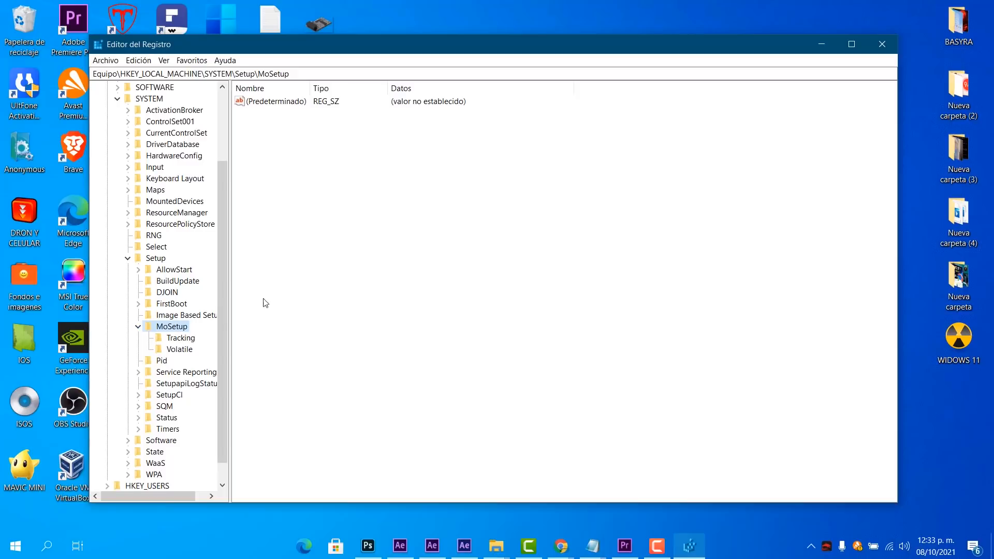
Create a 32-bit DWORD value named AllowUpgradesWithUnsupportedTPMOrCPU in the MoSetup key.
right_click(325, 195)
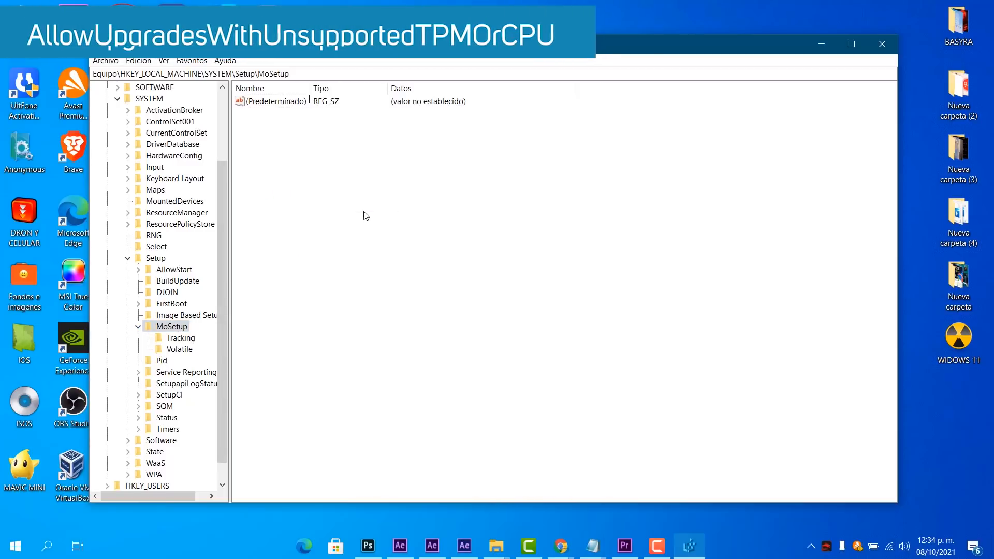
right_click(366, 214)
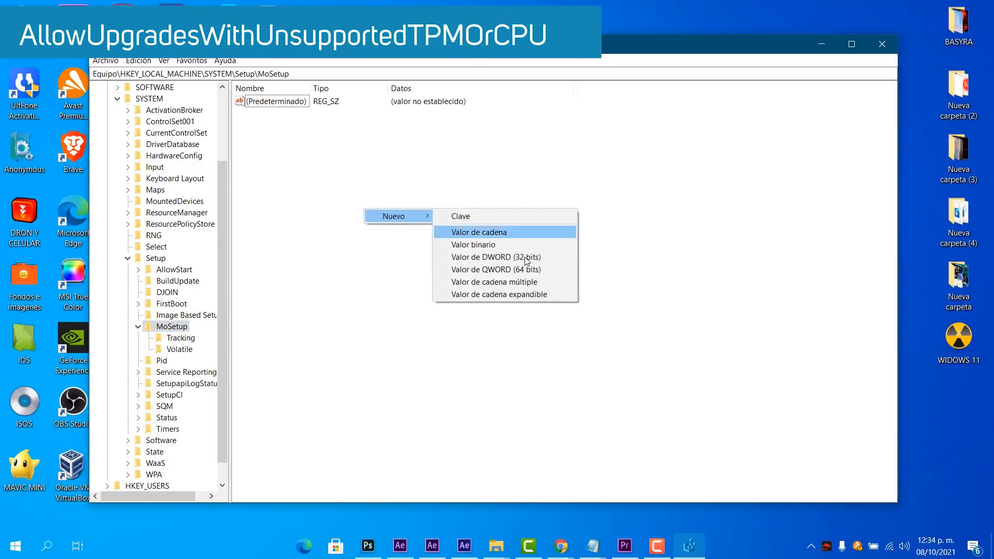
left_click(530, 257)
type("AllowUpgradesWithUnsupportedTPMOrCPU")
key("ctrl+z")
key("ctrl+z")
mouse_move(398, 115)
left_mouse_down()
mouse_move(203, 118)
mouse_move(428, 124)
mouse_move(166, 126)
mouse_move(416, 123)
left_mouse_up()
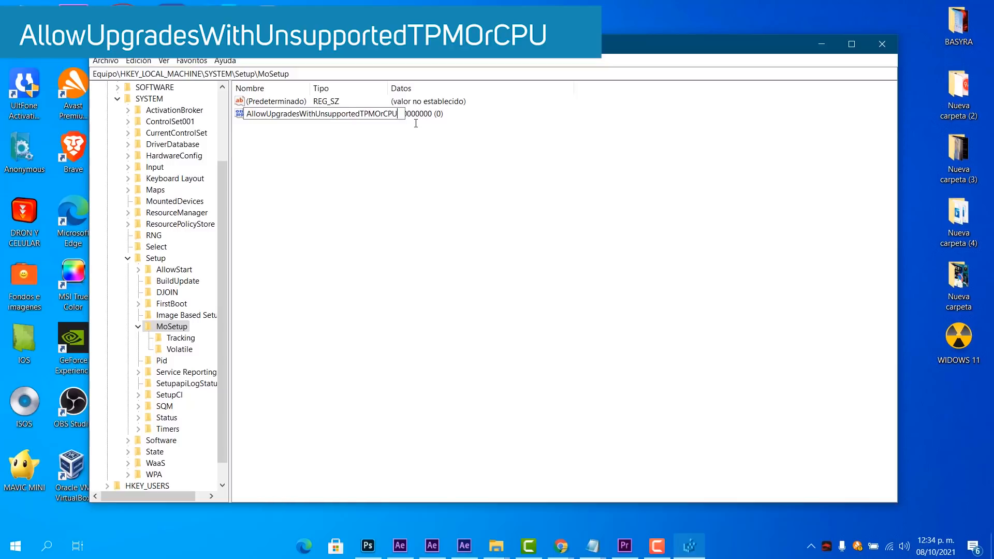
key("Return")
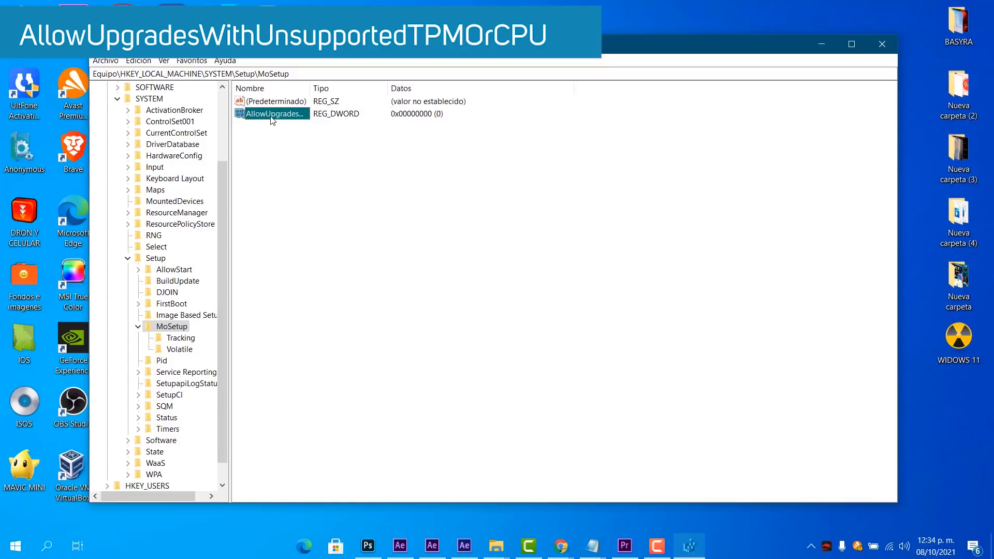
Set the data of the AllowUpgradesWithUnsupportedTPMOrCPU value to 1 in hexadecimal.
right_click(273, 118)
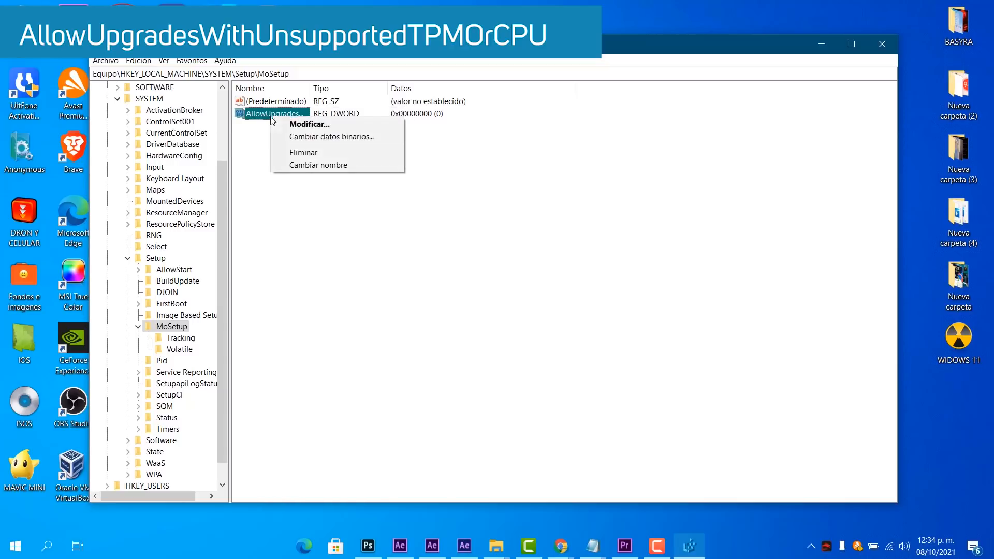
left_click(331, 124)
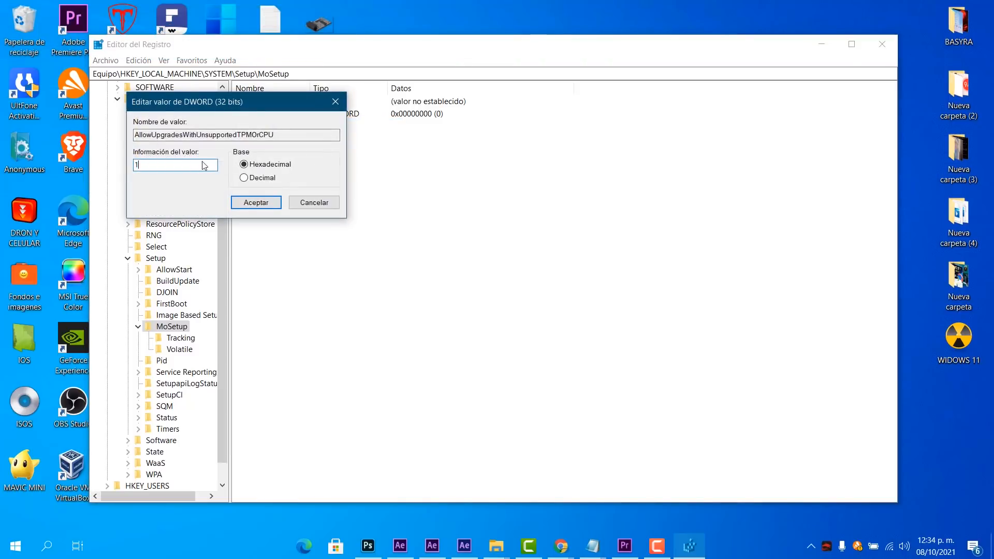
left_click_drag(201, 101, 486, 98)
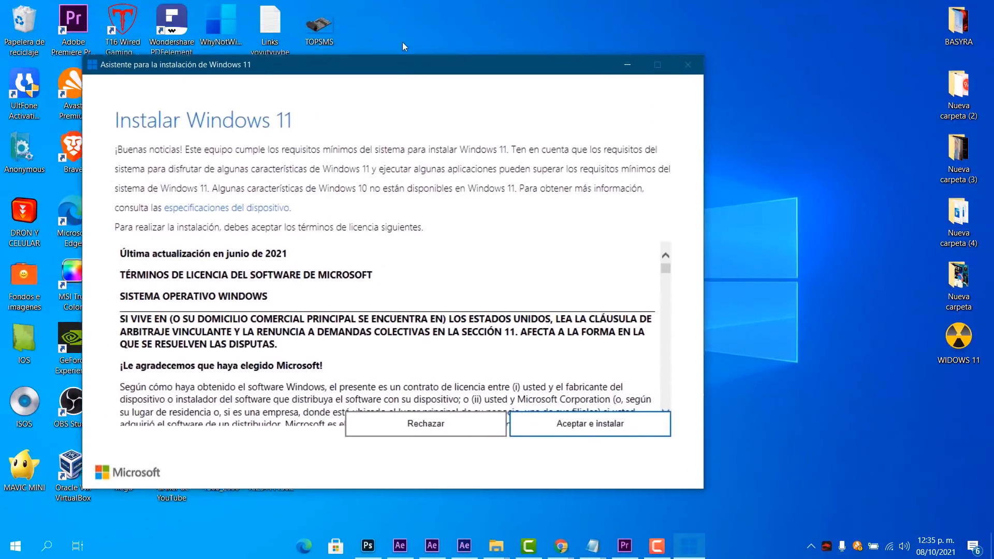
Read through the Microsoft software licence terms in the Windows 11 Installation Assistant.
left_click_drag(404, 46, 402, 25)
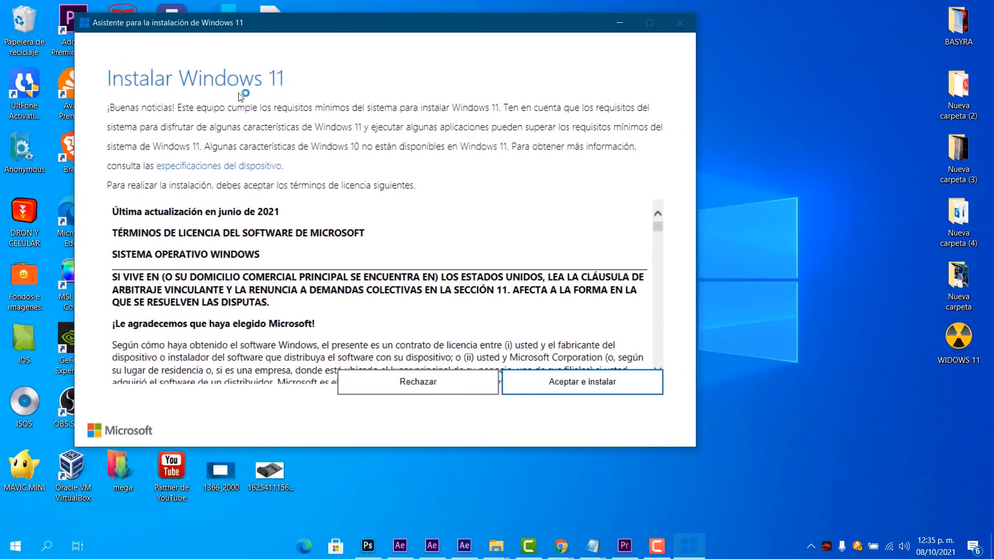
left_click_drag(170, 32, 193, 40)
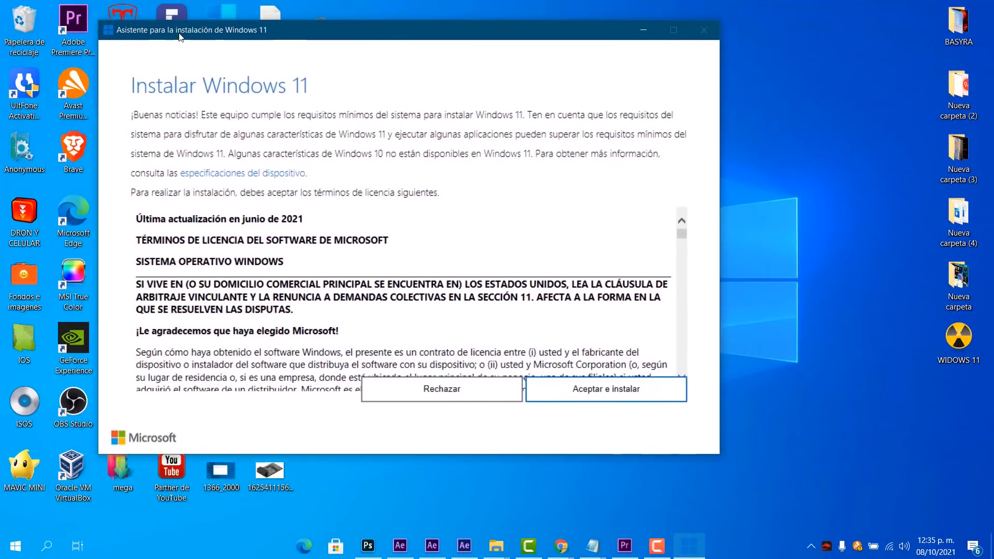
scroll(425, 285, "down", 10)
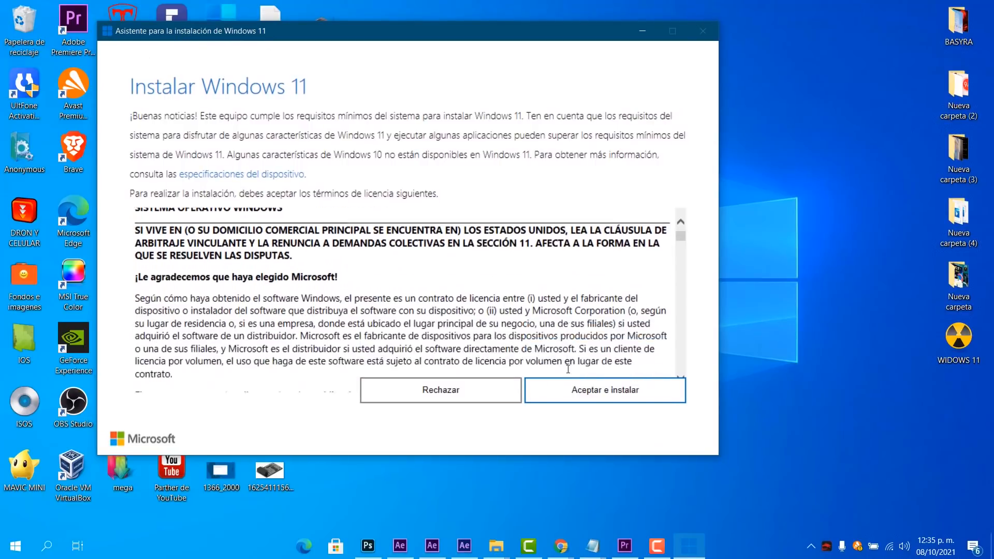
scroll(285, 302, "down", 10)
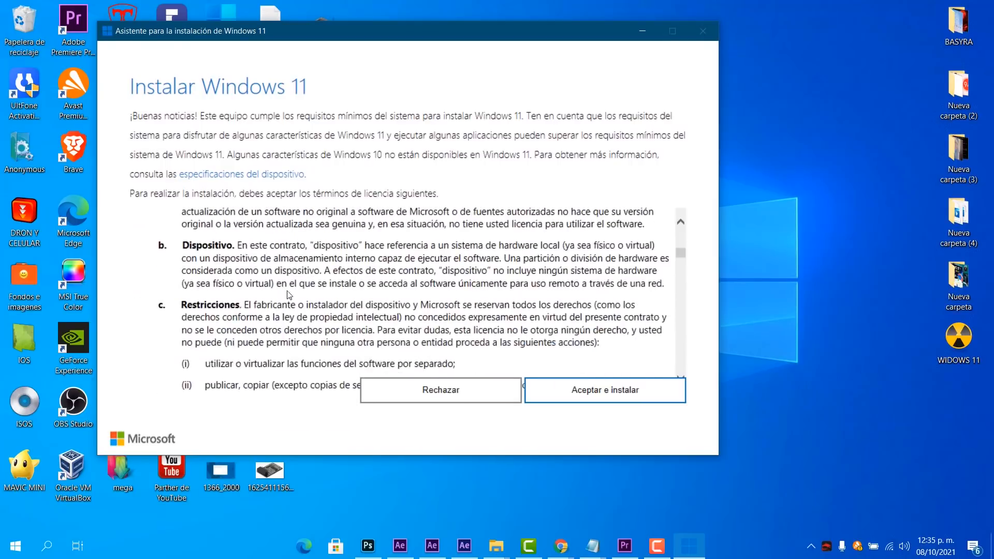
scroll(357, 259, "down", 8)
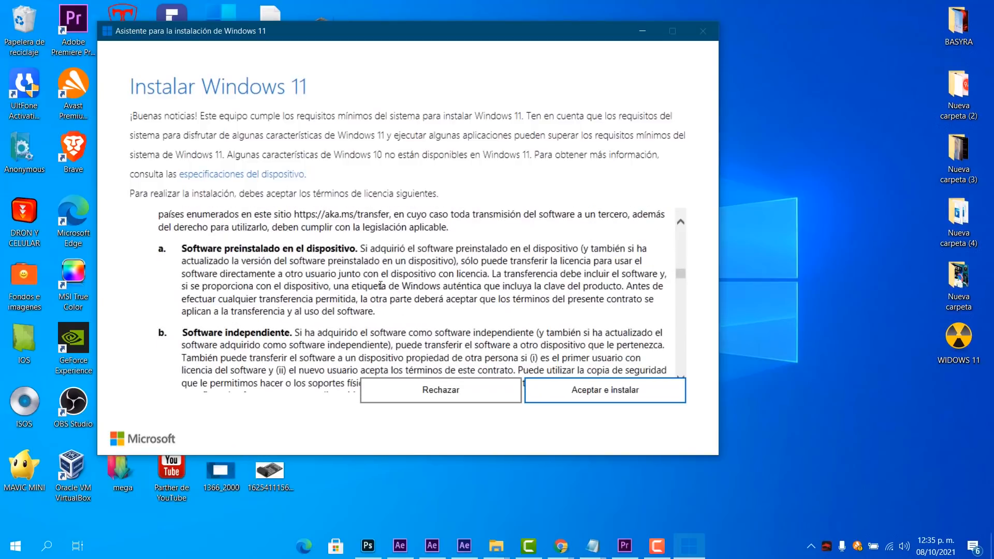
scroll(380, 285, "down", 5)
scroll(381, 285, "down", 8)
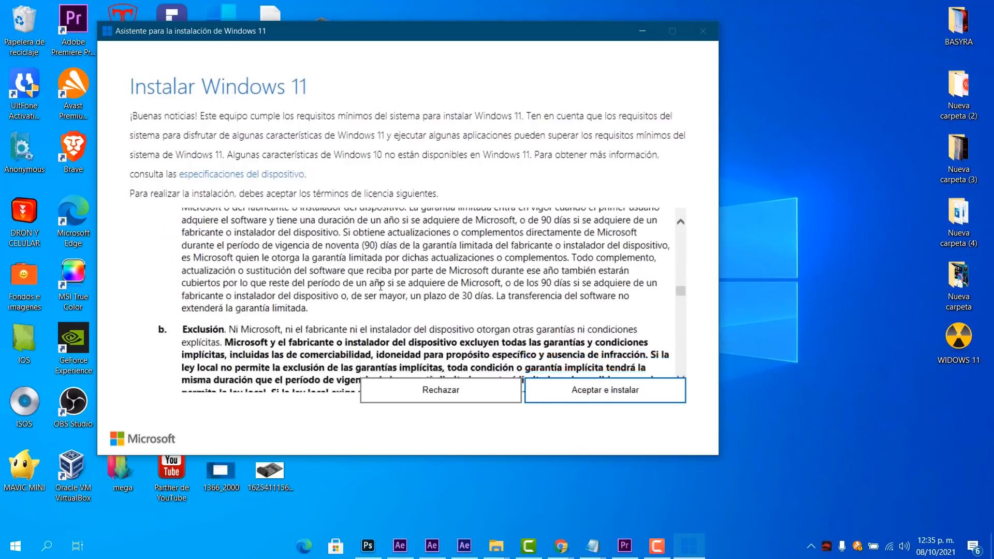
scroll(429, 276, "down", 8)
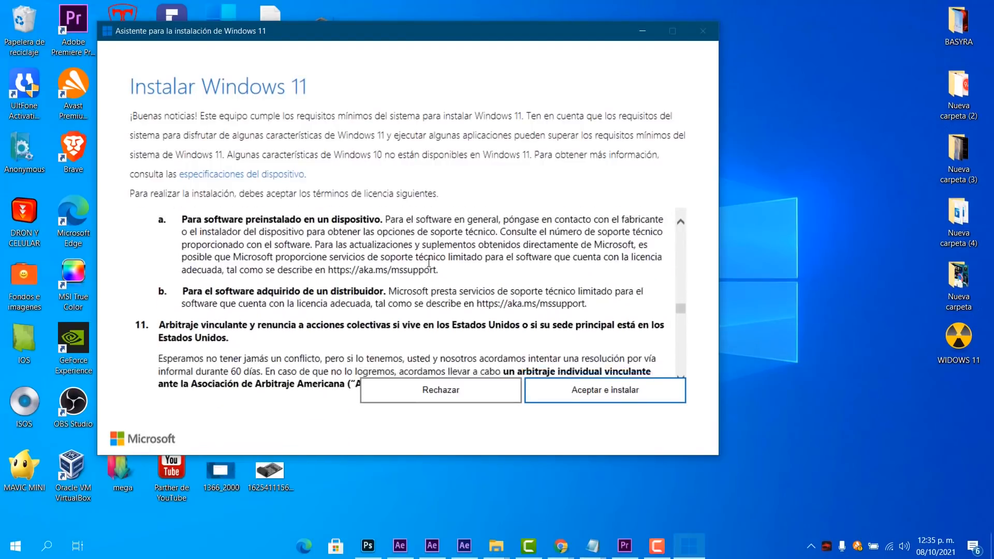
scroll(427, 271, "down", 12)
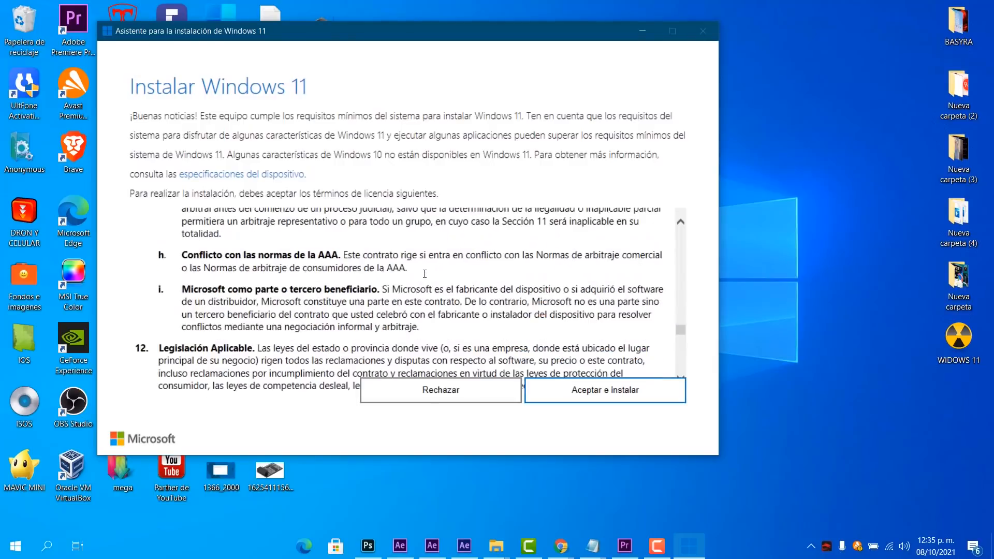
scroll(426, 278, "down", 12)
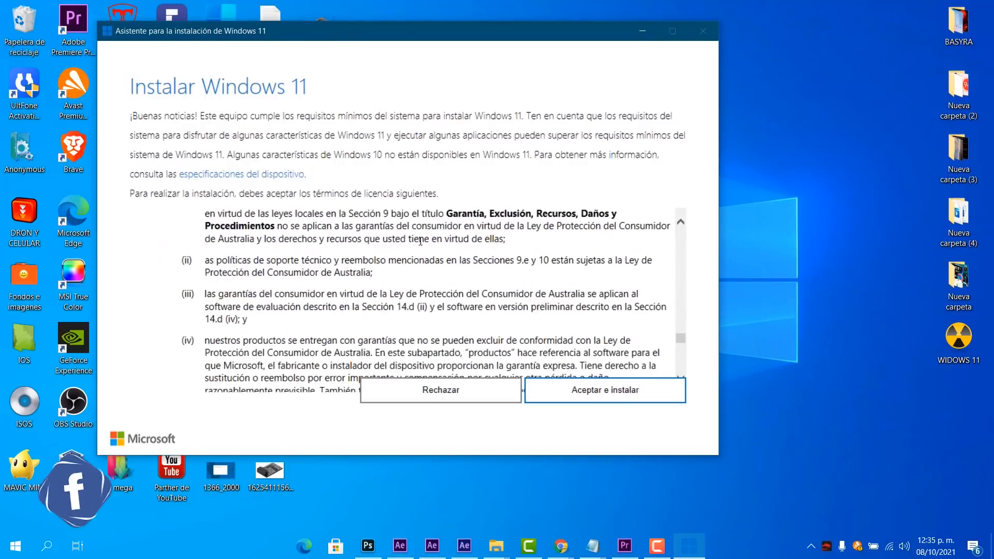
scroll(415, 258, "down", 12)
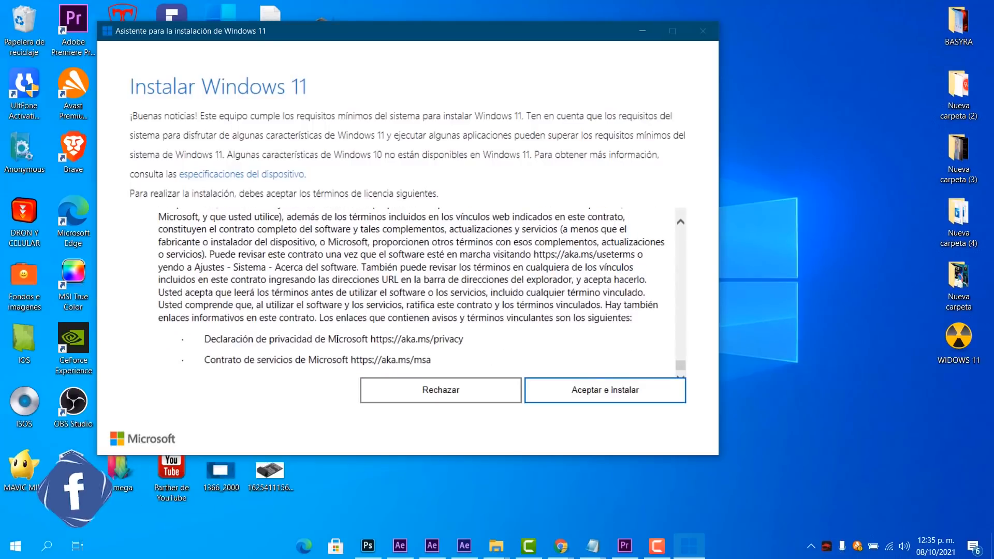
scroll(417, 255, "up", 5)
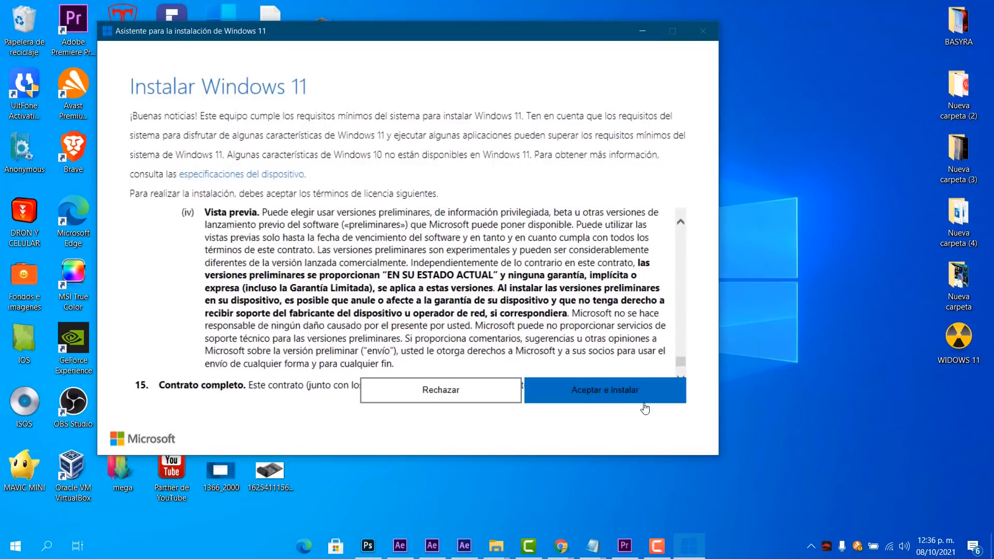
Accept the licence terms and start the Windows 11 download and installation.
left_click(610, 394)
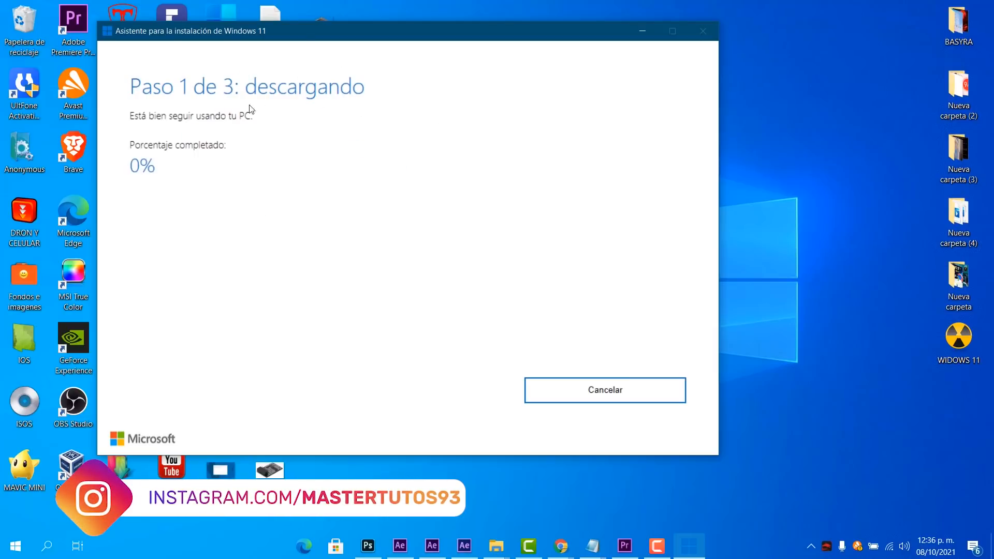
left_click_drag(333, 40, 327, 64)
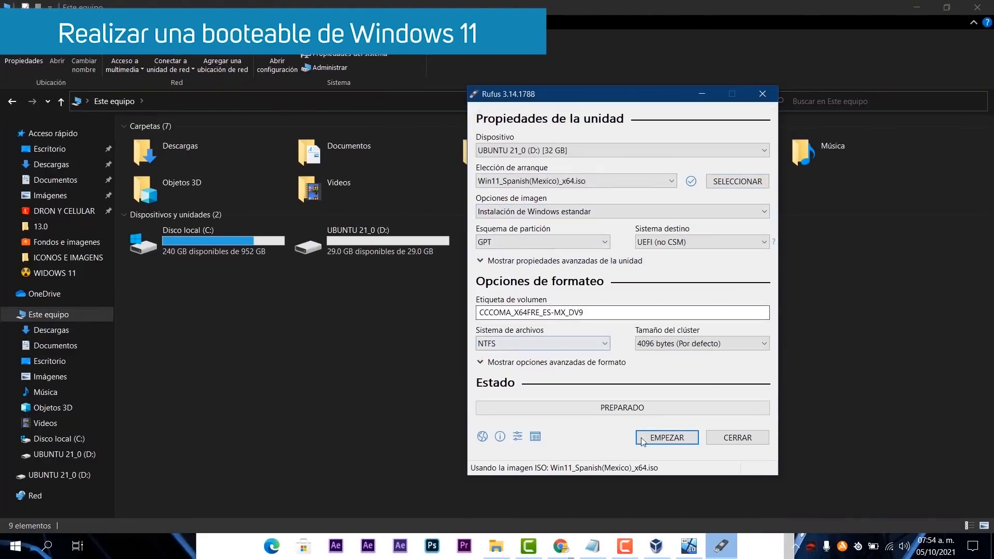
Start writing Win11_Spanish(Mexico)_x64.iso to the 32 GB USB drive in Rufus with GPT, UEFI (no CSM) and NTFS.
left_click(667, 437)
left_click(538, 390)
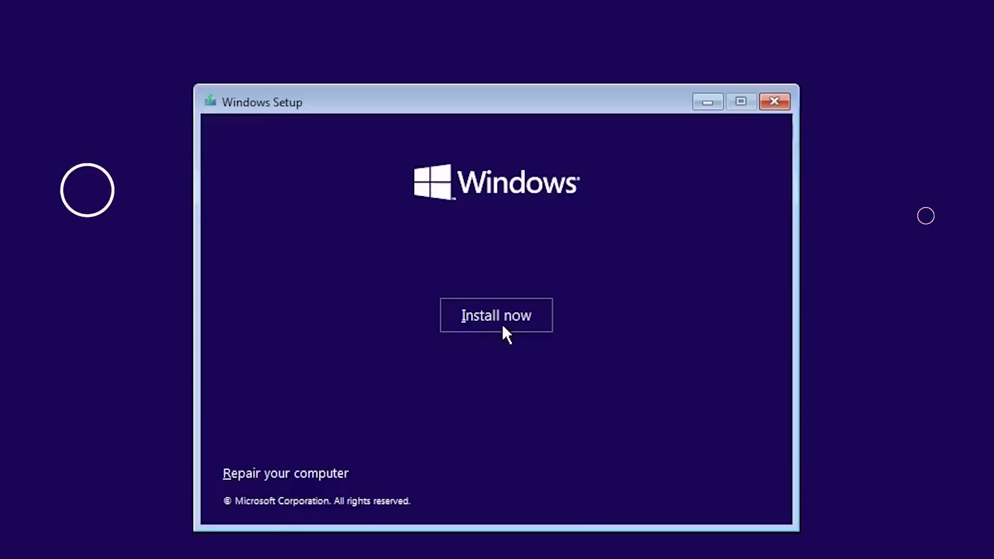
Try to install Windows 11 Pro from Windows Setup without a product key, and leave the installation wizard.
left_click(501, 322)
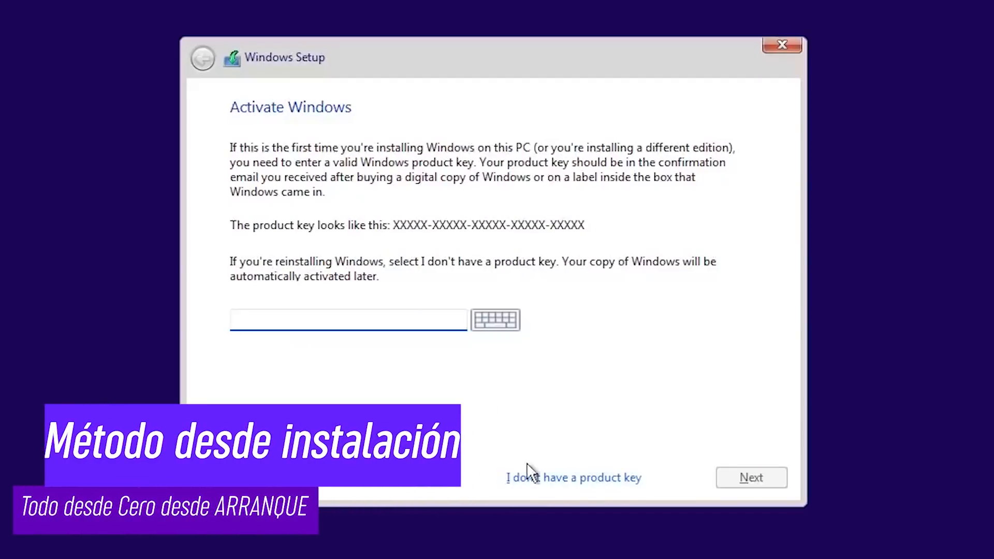
left_click(542, 477)
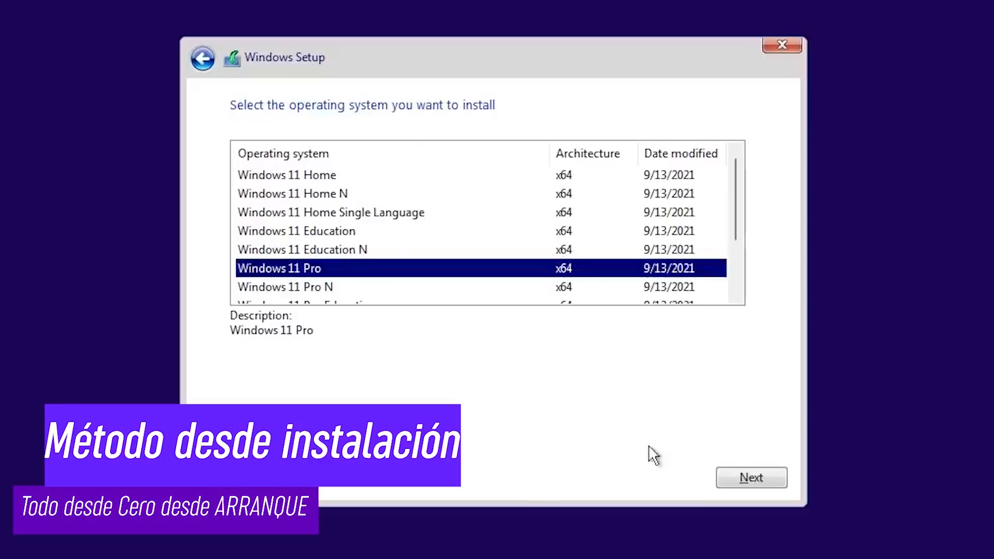
left_click(759, 479)
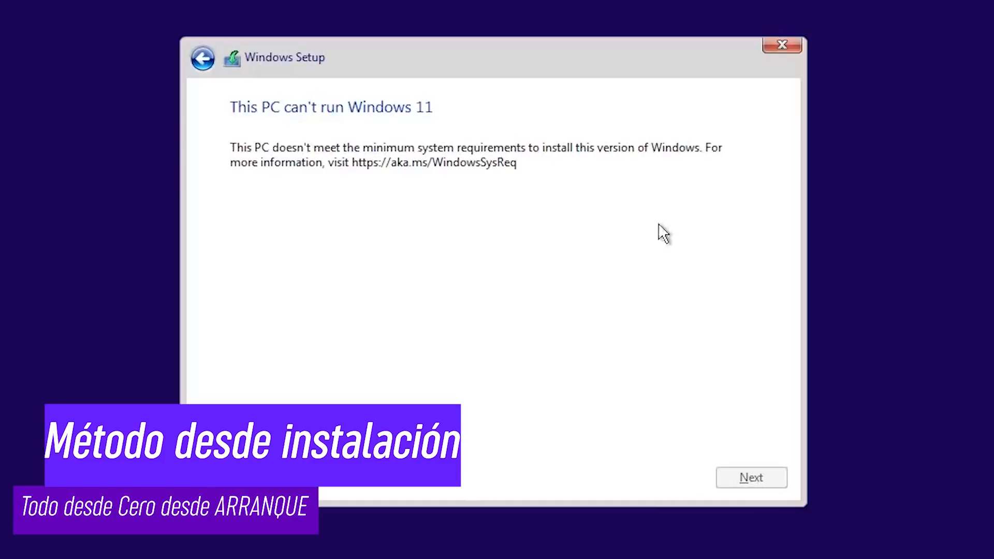
left_click(783, 45)
left_click(628, 388)
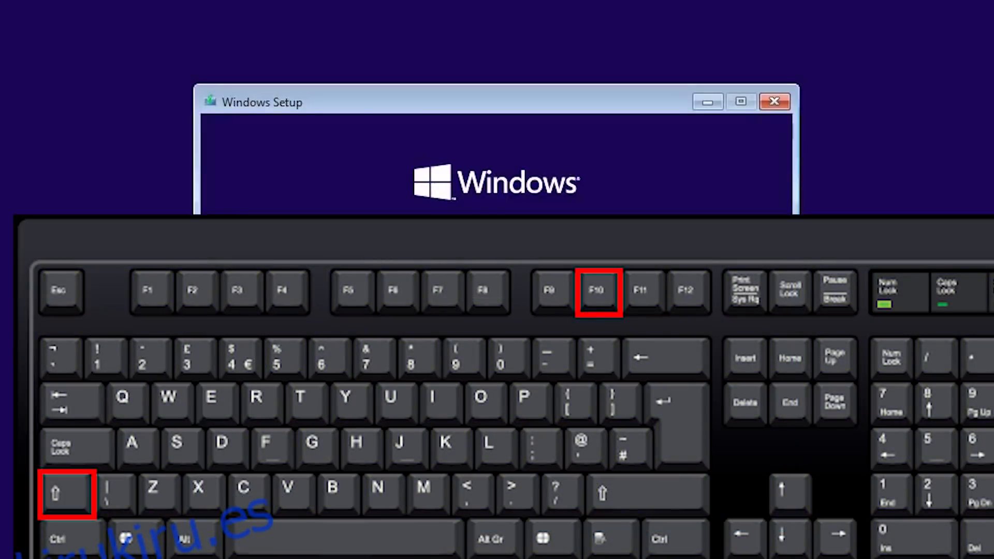
Open a command prompt in Windows Setup, launch the Registry Editor with regedit, and maximize its window.
key("shift+F10")
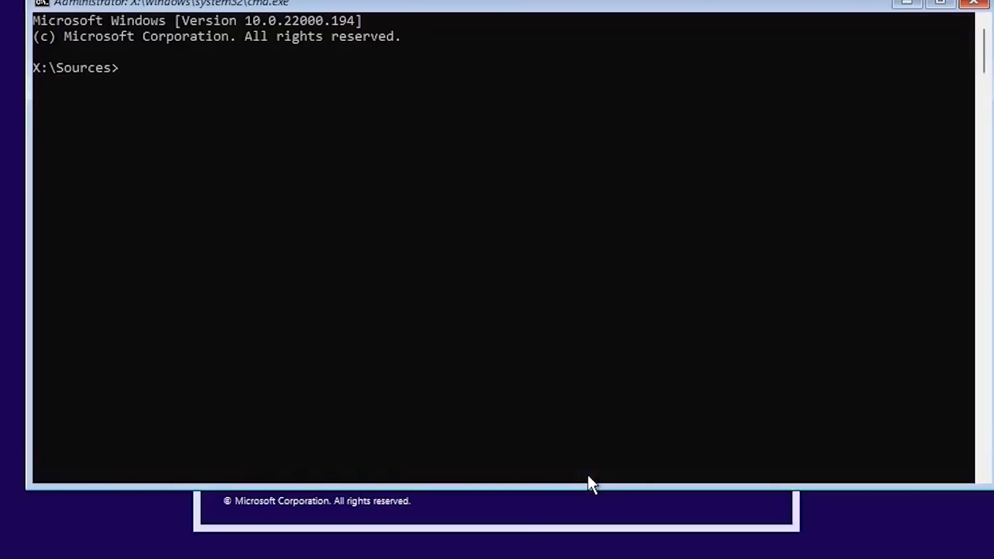
type("regedit")
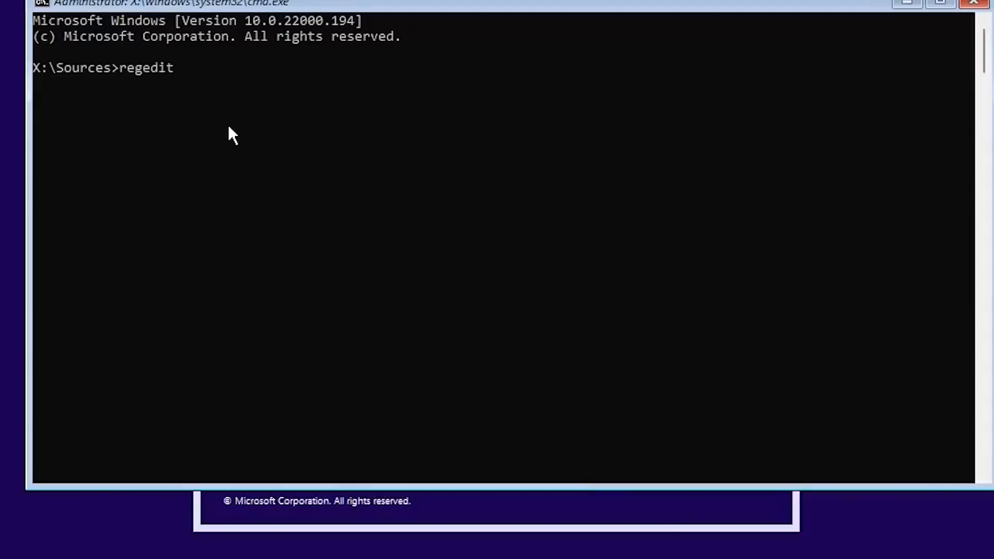
key("Return")
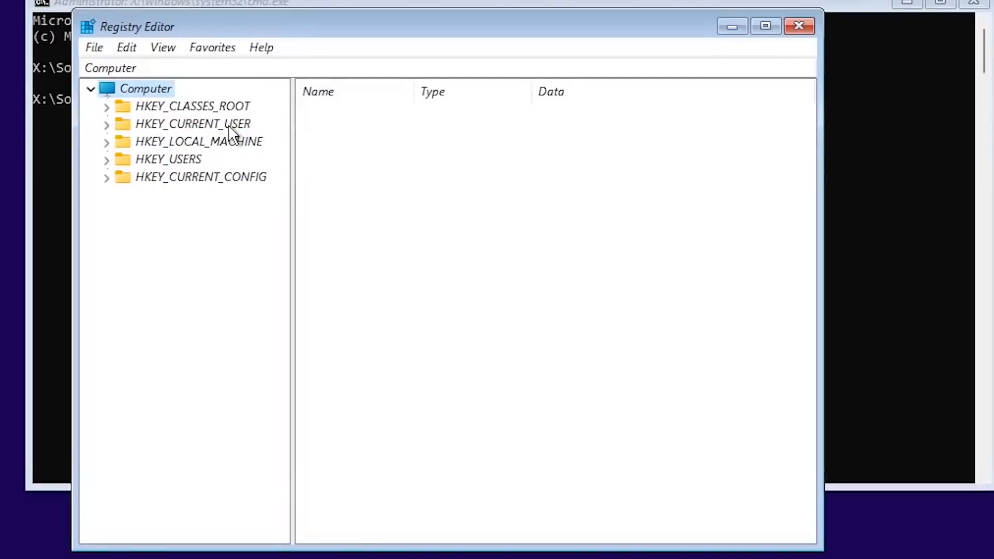
left_click(768, 26)
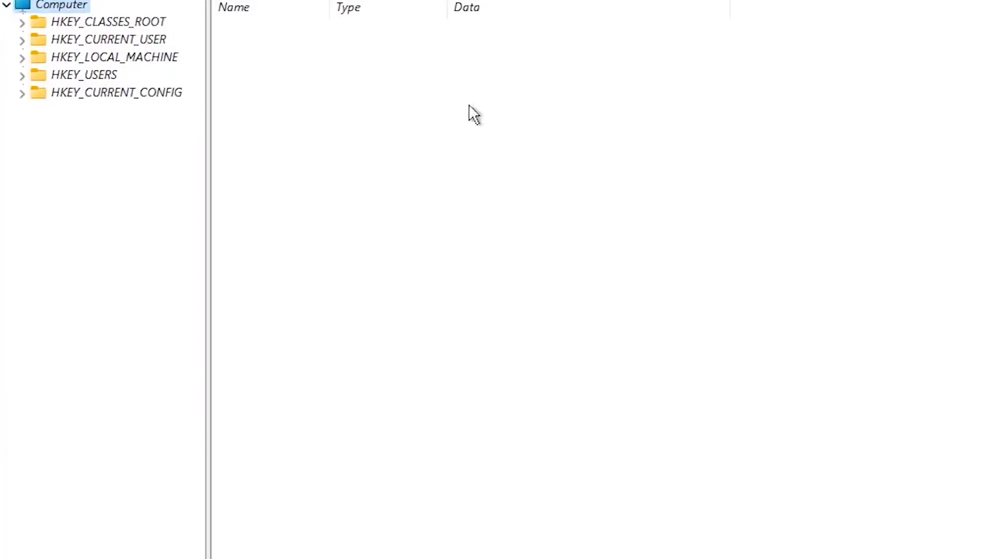
Create a registry key named LabConfig under HKEY_LOCAL_MACHINE\SYSTEM\Setup.
double_click(134, 59)
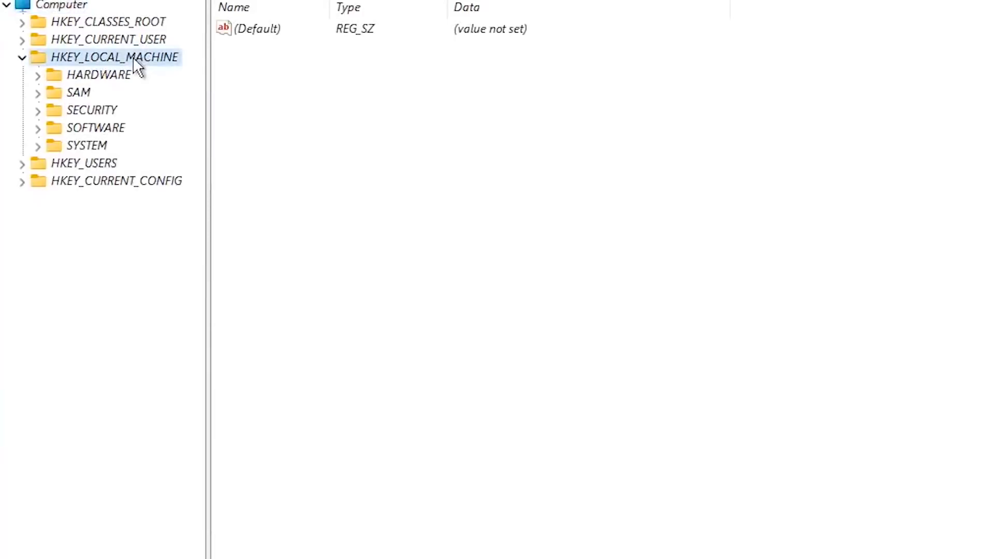
double_click(85, 145)
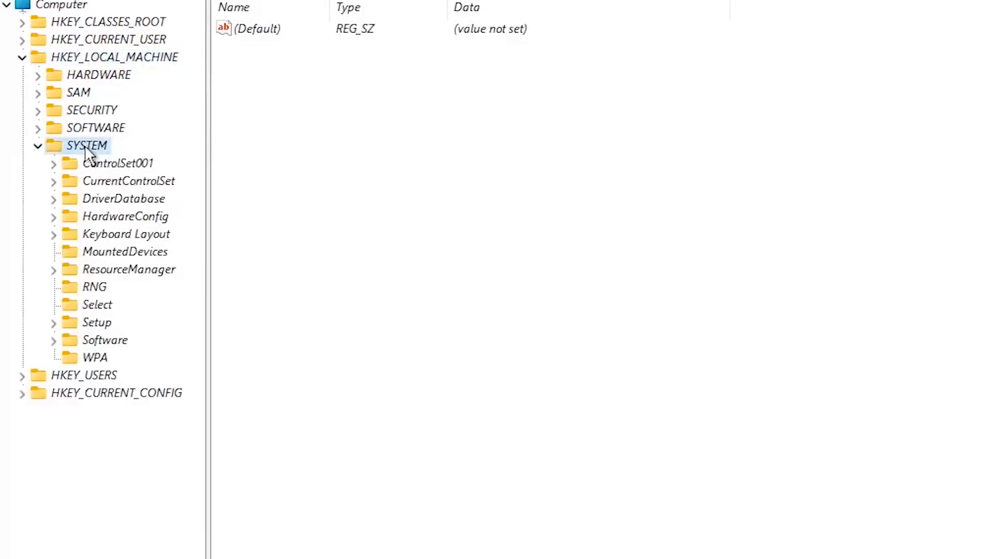
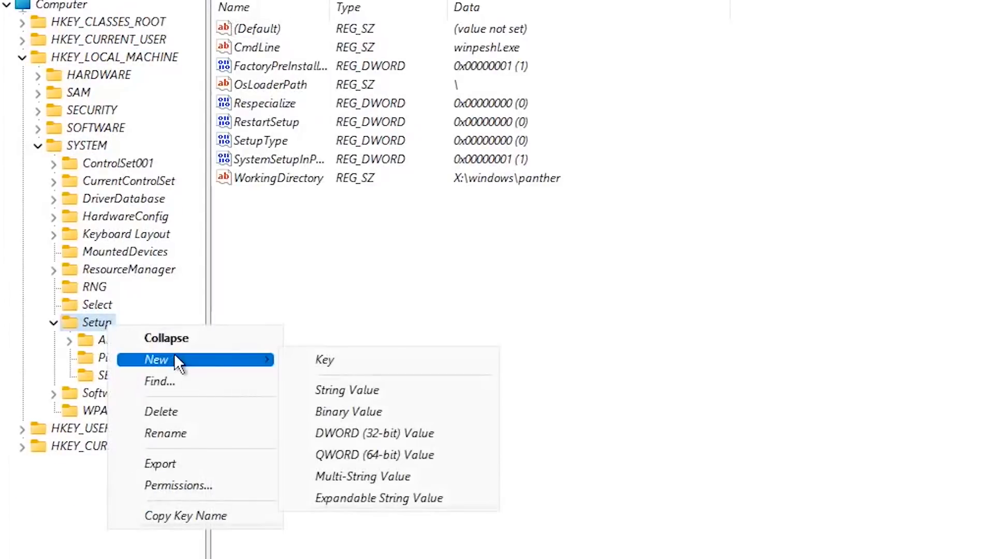
left_click(395, 365)
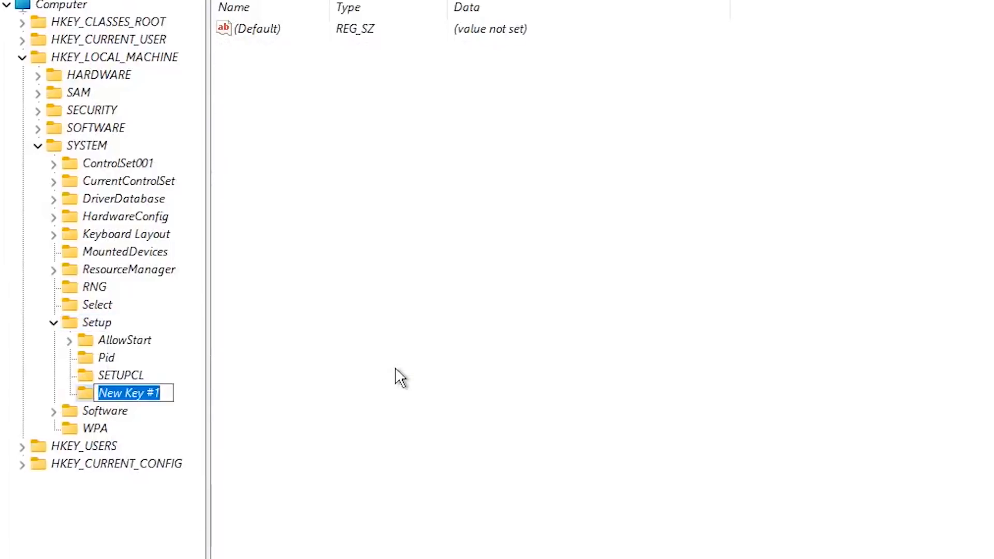
type("LabConif")
key("BackSpace")
key("BackSpace")
type("fig")
key("Return")
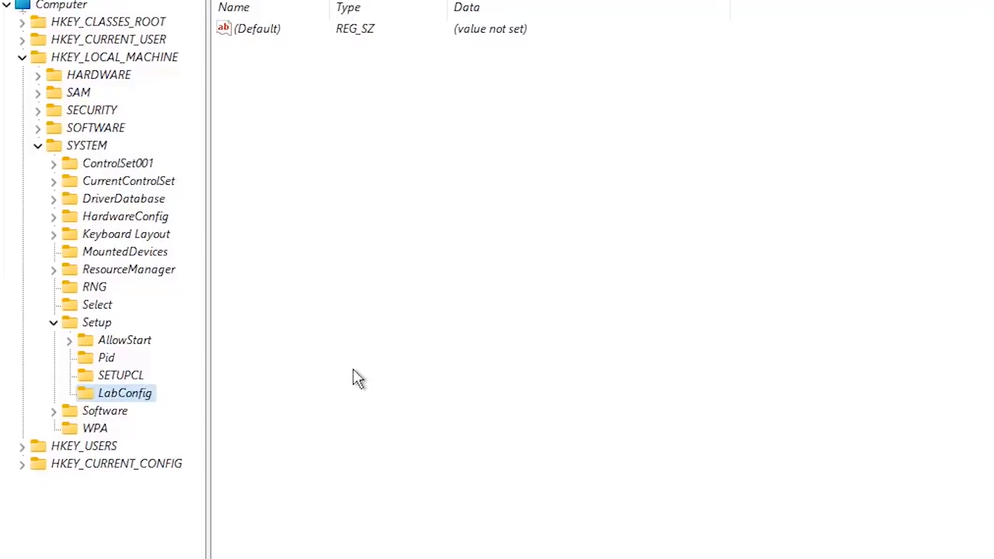
Add a DWORD (32-bit) value named BypassTPMCheck to the LabConfig key.
right_click(148, 397)
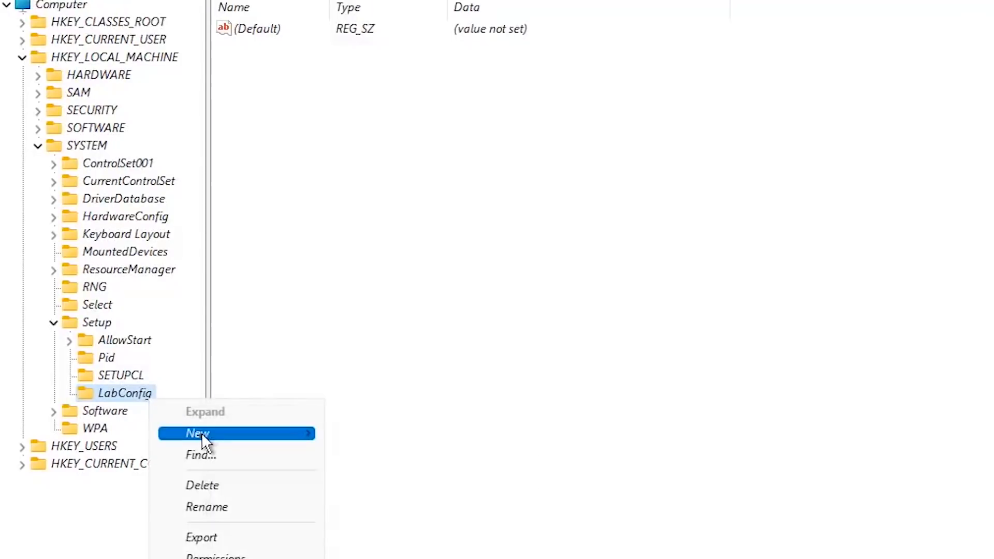
mouse_move(251, 433)
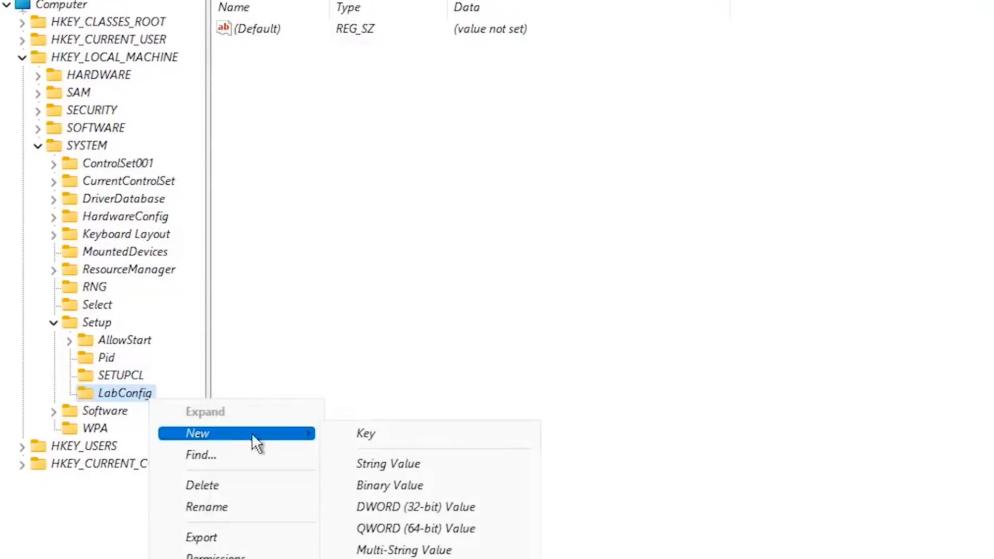
left_click(436, 506)
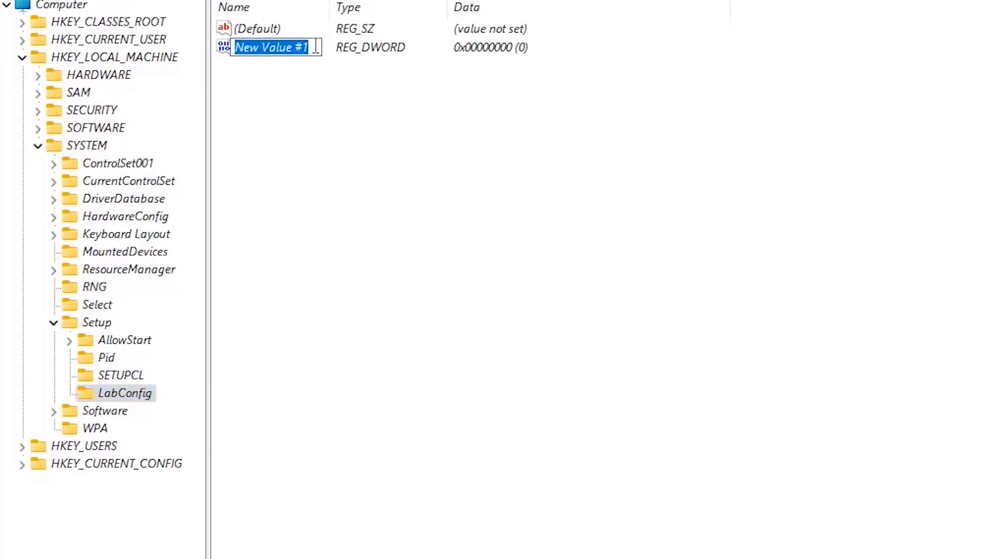
type("B")
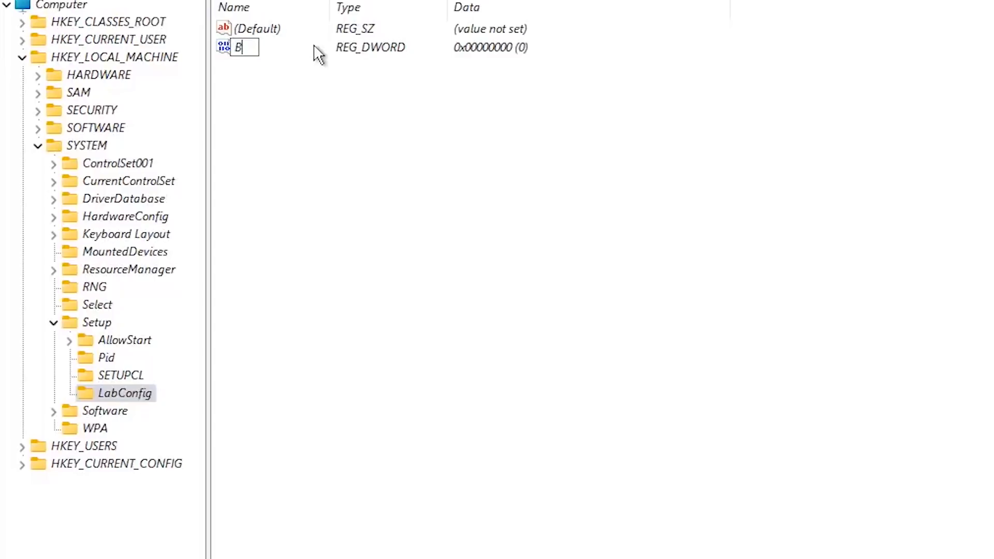
type("ypass")
type("TPMCheck")
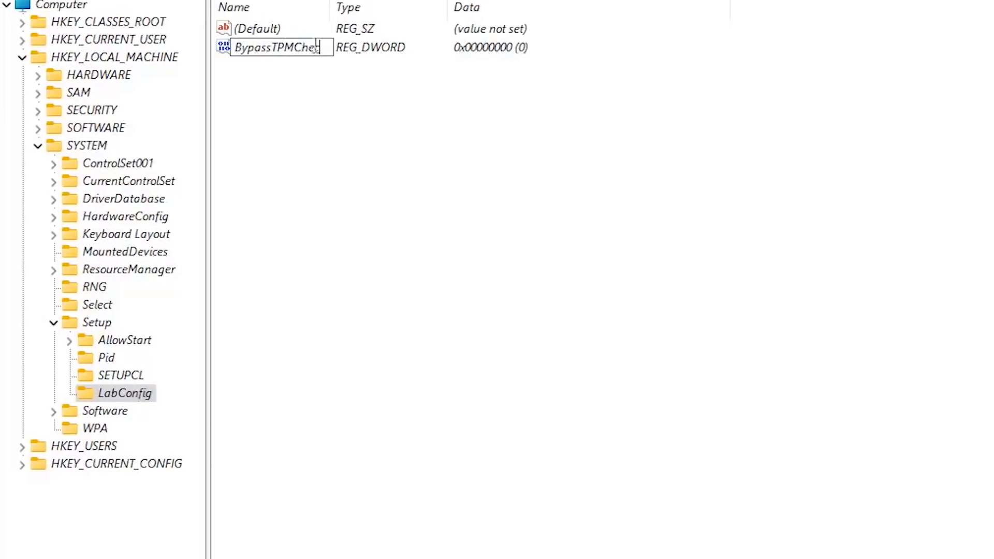
key("Return")
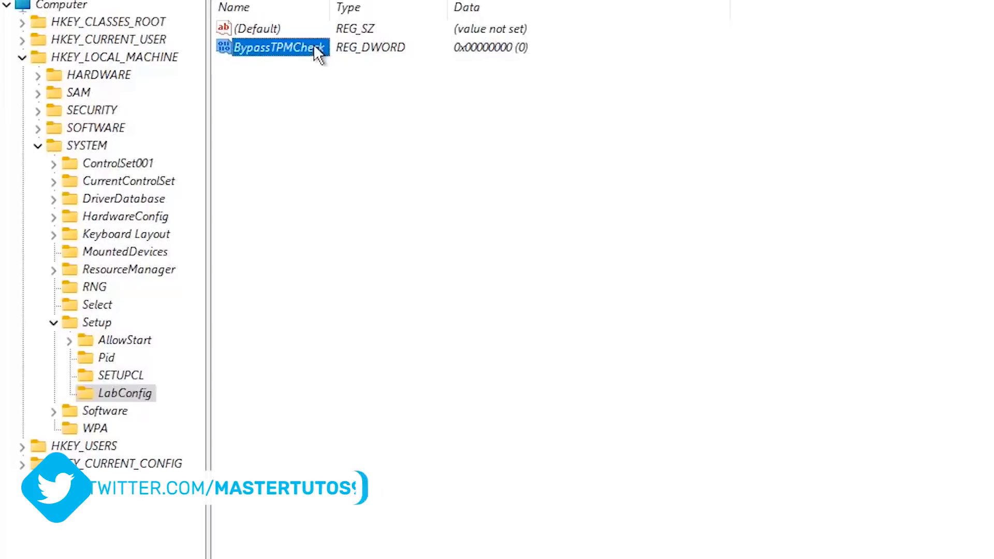
Set the value data of BypassTPMCheck to 1.
double_click(313, 45)
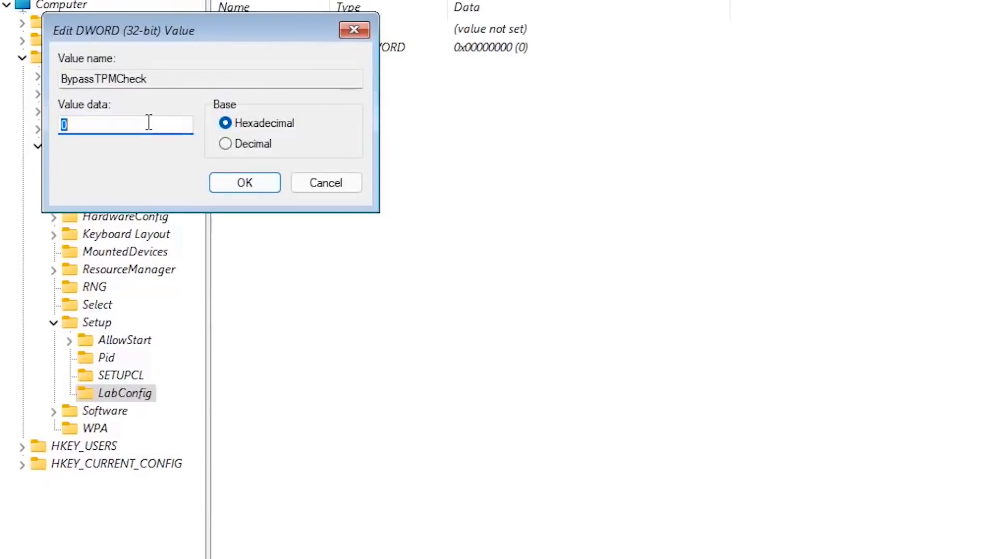
type("1")
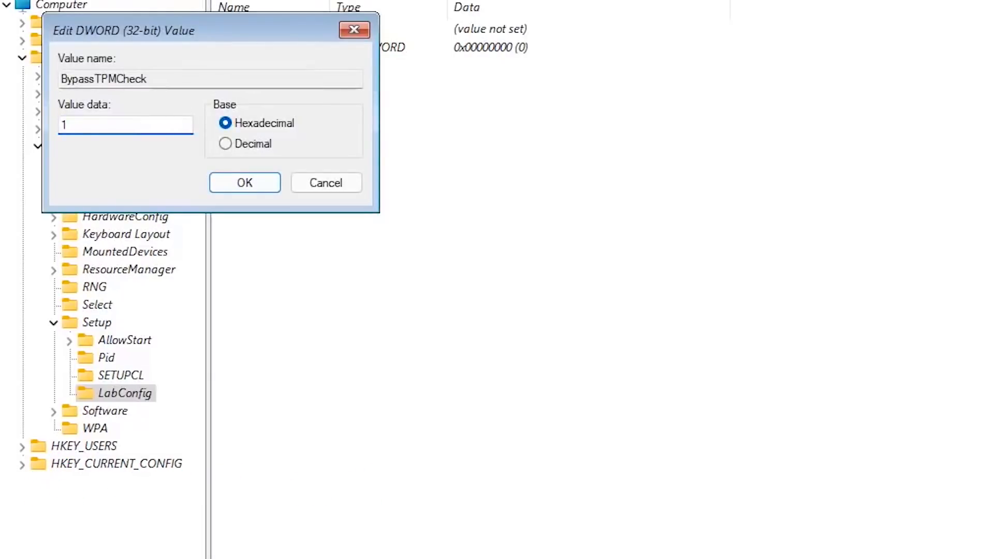
left_click(228, 184)
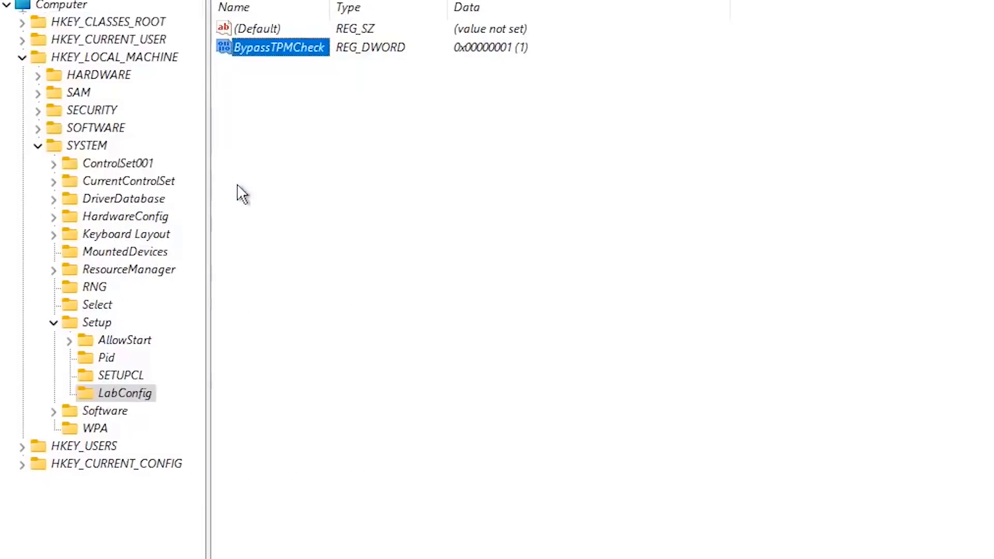
Add a second DWORD (32-bit) value named BypassSecureBootCheck to the LabConfig key.
right_click(134, 397)
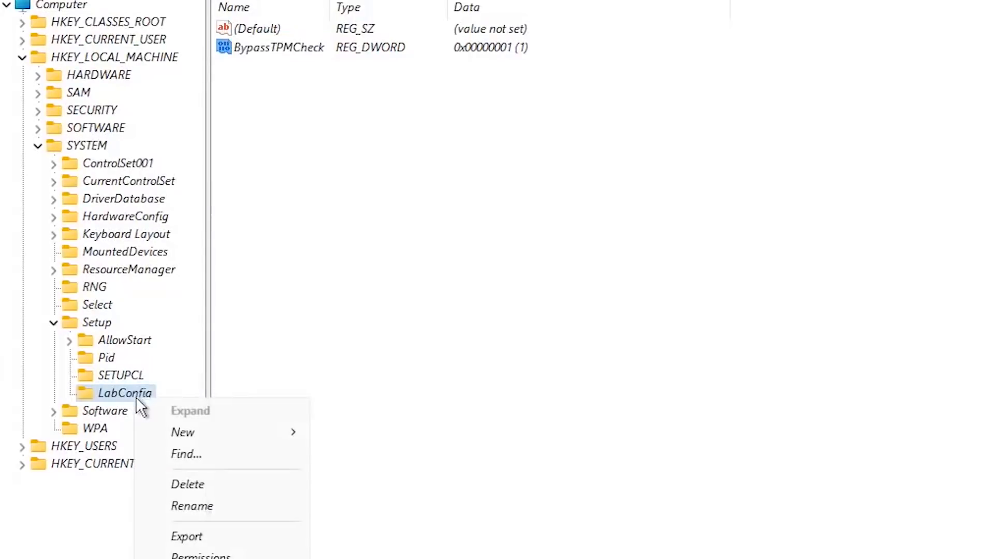
mouse_move(176, 432)
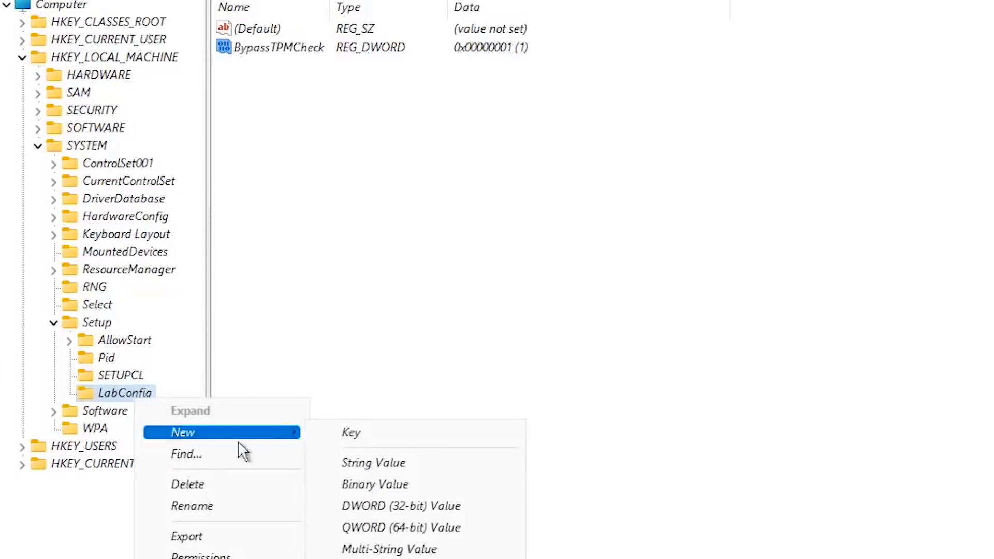
left_click(409, 506)
key("BackSpace")
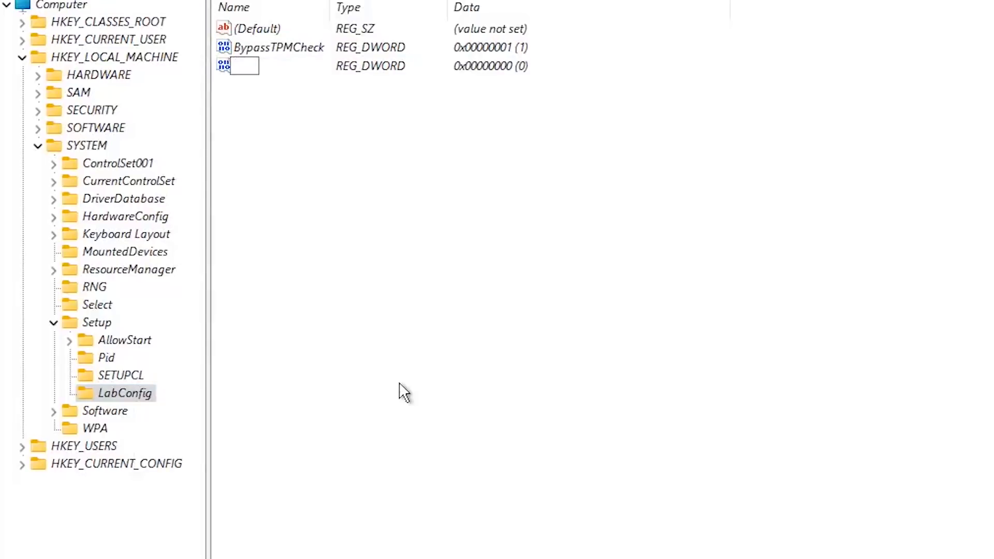
type("Bypass")
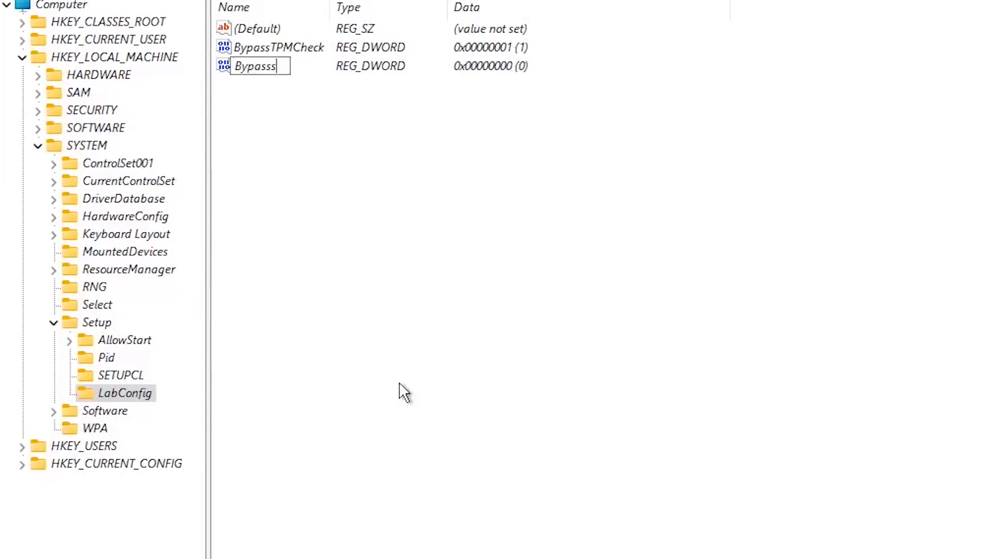
type("SecureBoo")
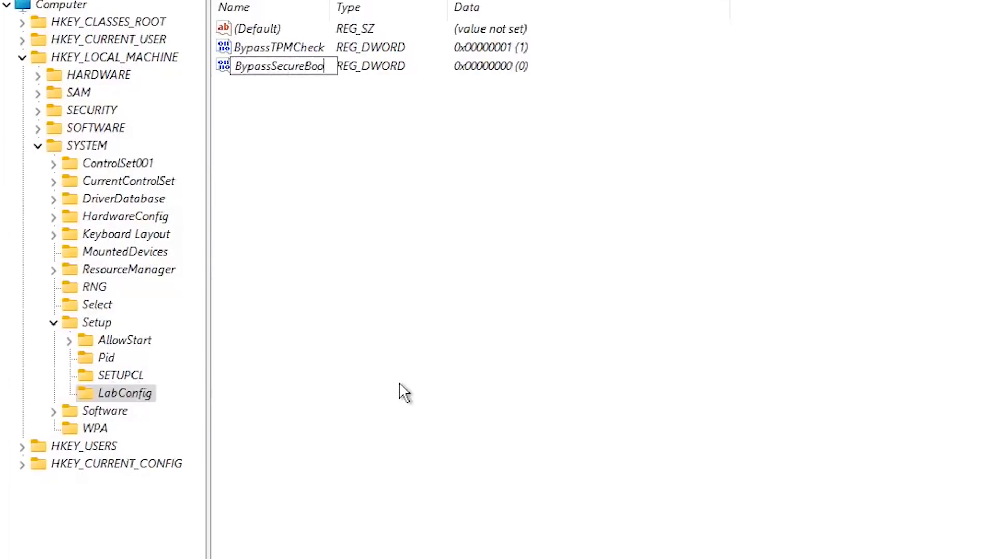
type("tCheck")
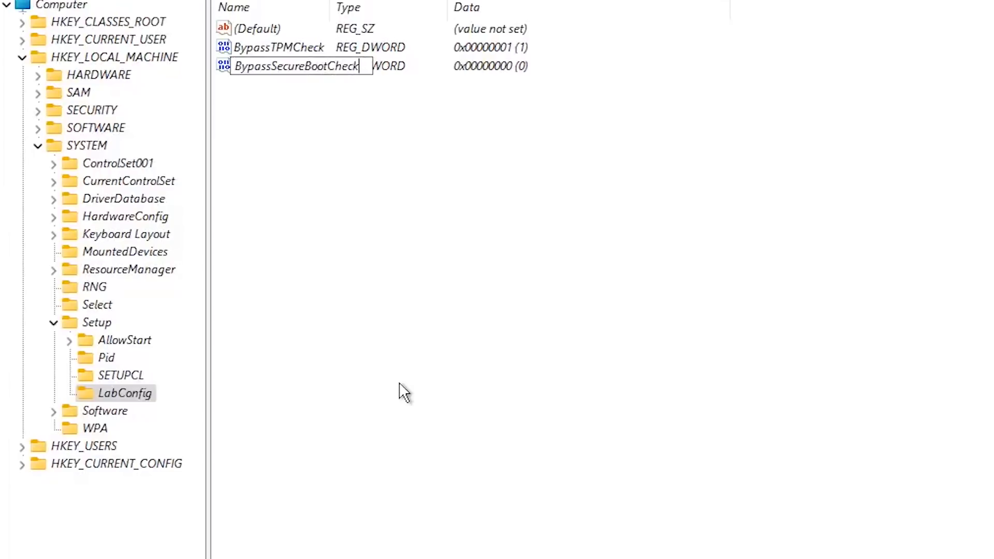
key("Return")
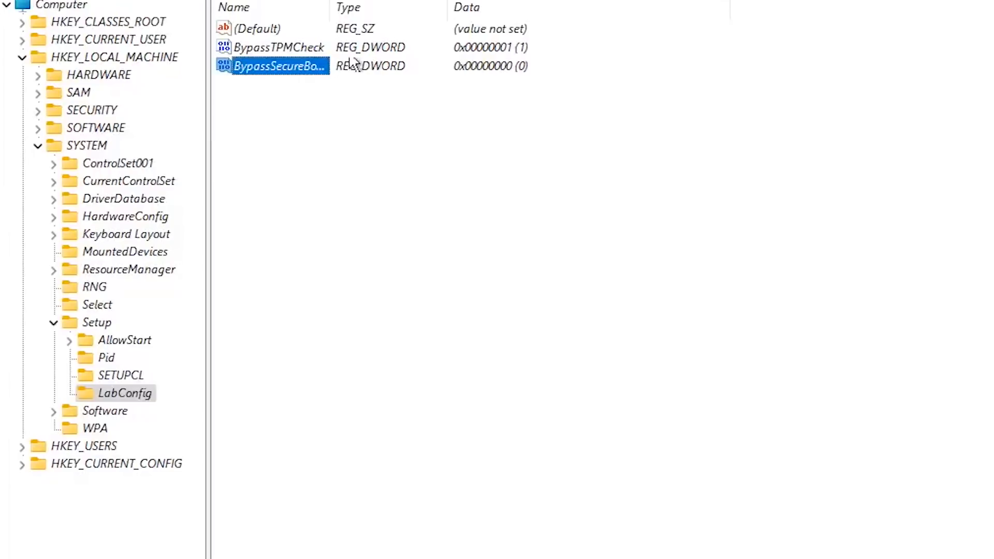
Widen the Name column to fit its contents and set the value data of BypassSecureBootCheck to 1.
double_click(329, 7)
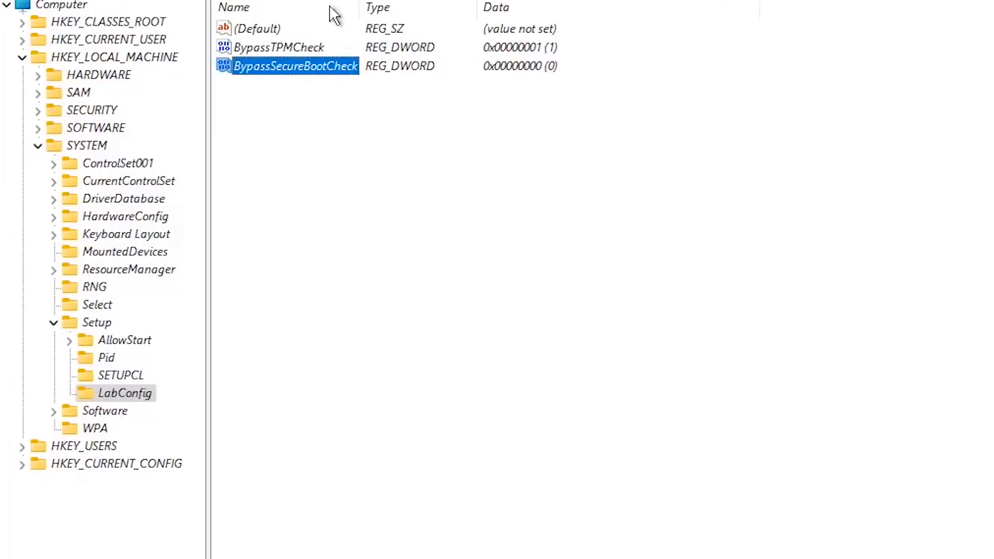
double_click(332, 66)
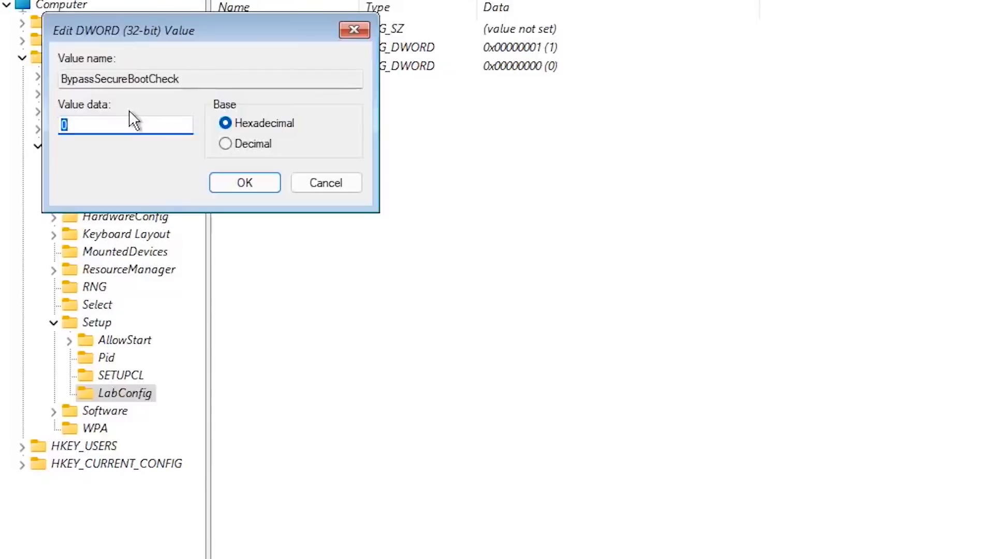
type("1")
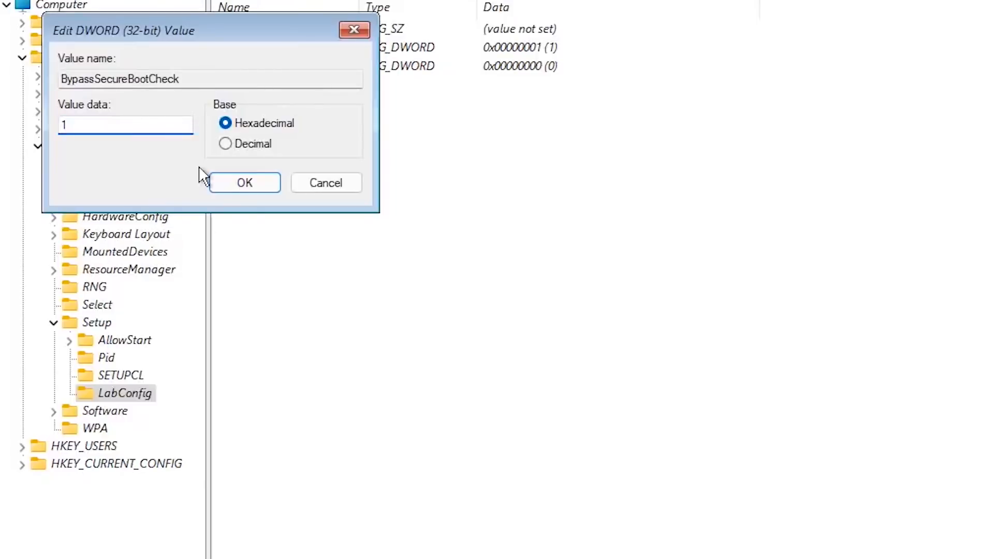
left_click(239, 183)
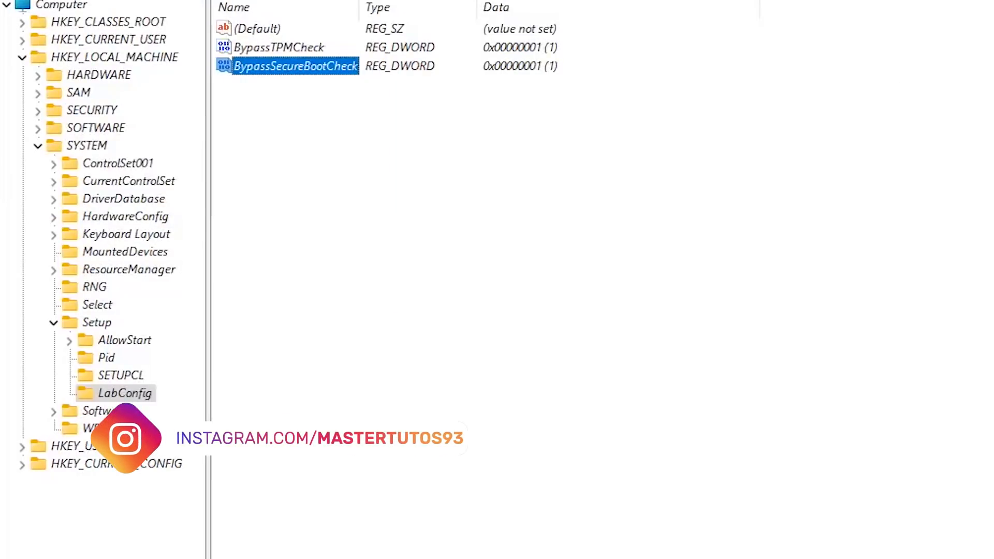
Close the Registry Editor and the command prompt, and start the Windows installation from the Setup window.
left_click(988, 1)
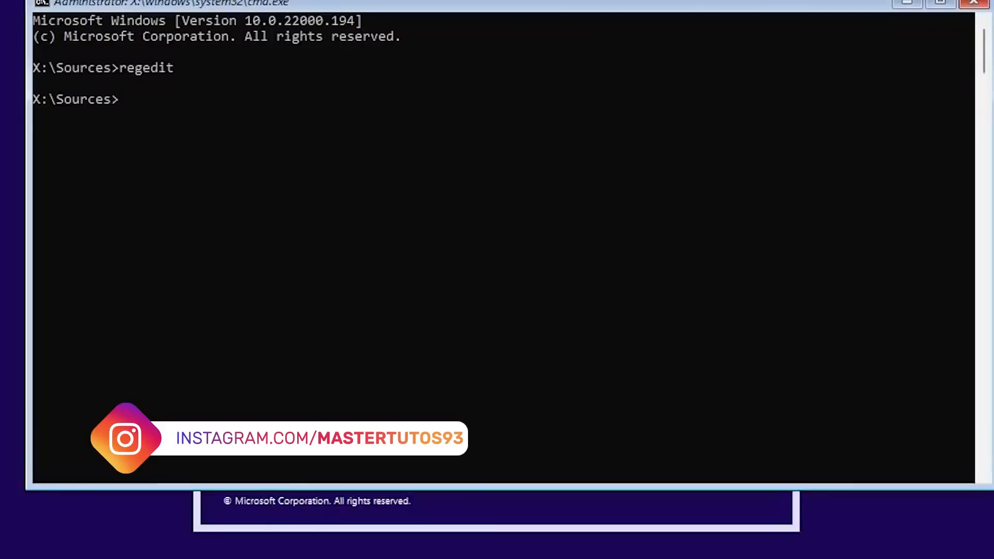
left_click(990, 5)
left_click(511, 318)
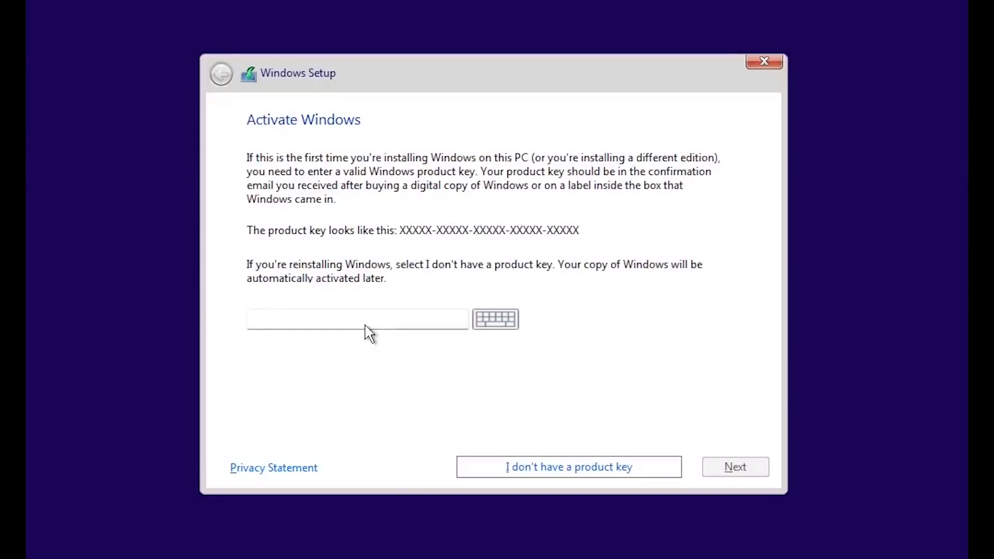
Continue the installation without a product key and choose Windows 11 Pro x64 as the operating system to install.
left_click(368, 328)
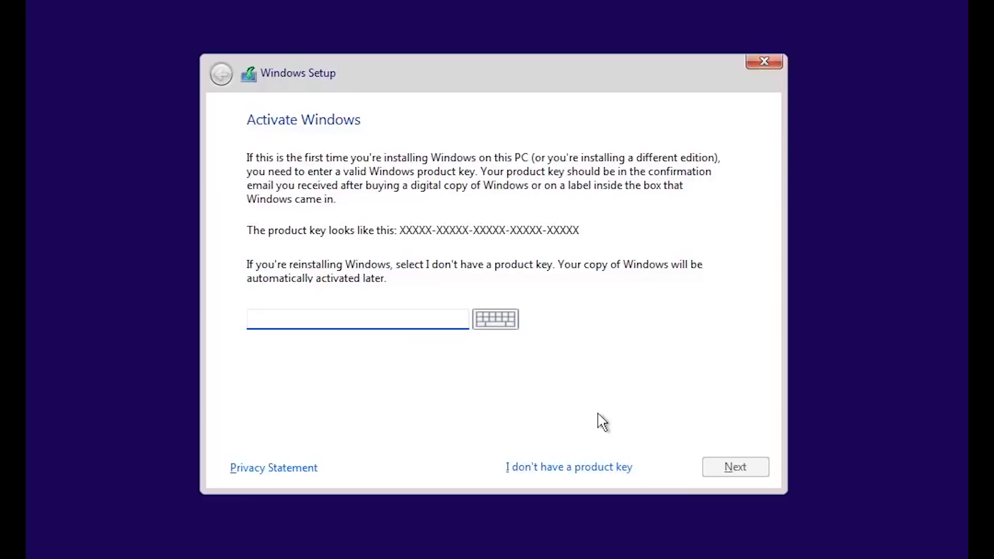
left_click(571, 468)
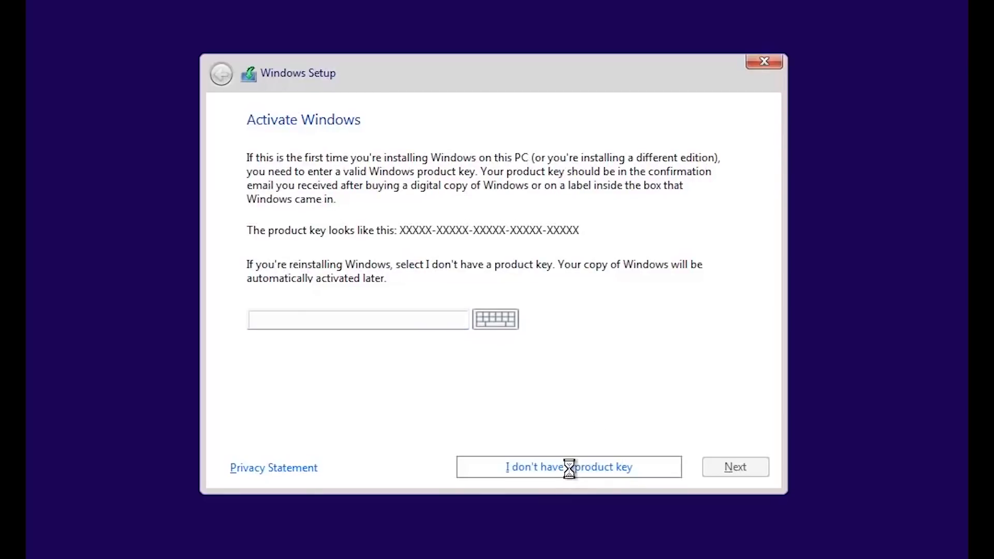
left_click(325, 279)
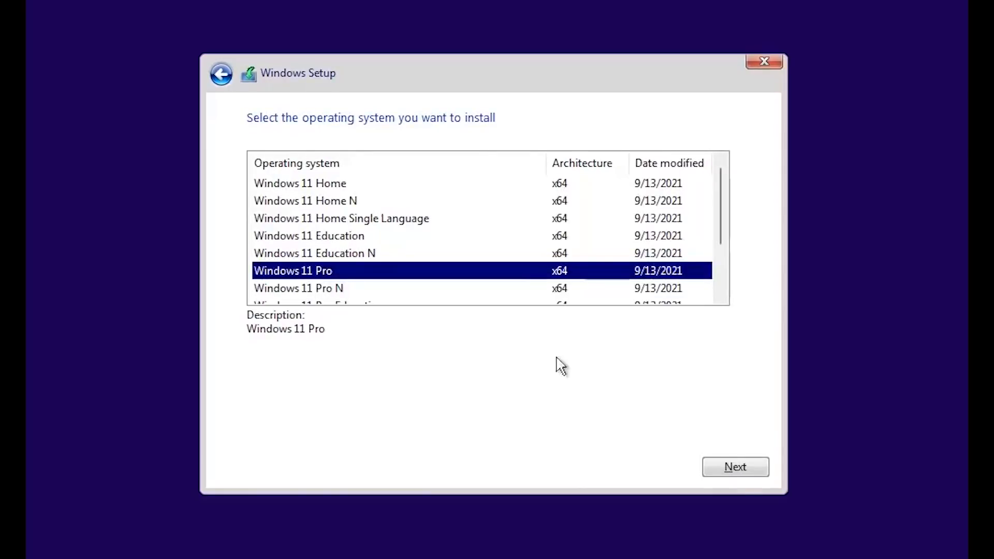
left_click(741, 468)
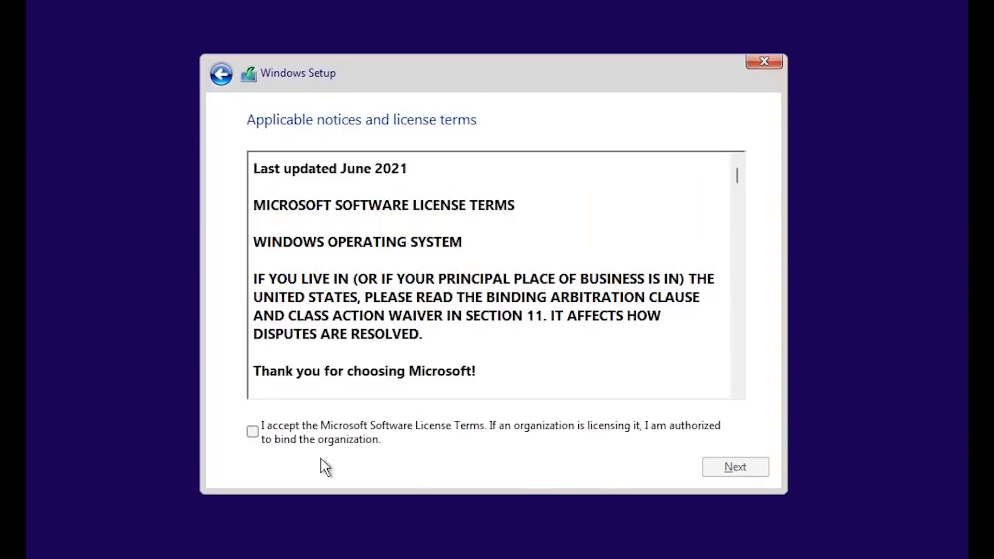
Accept the Microsoft Software License Terms and choose the custom installation that installs Windows only.
left_click(264, 440)
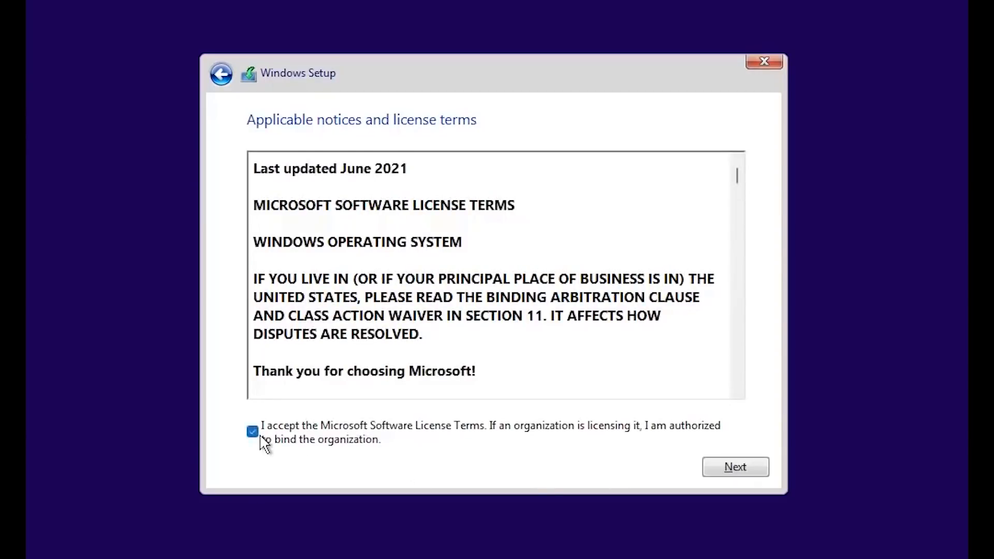
left_click(735, 469)
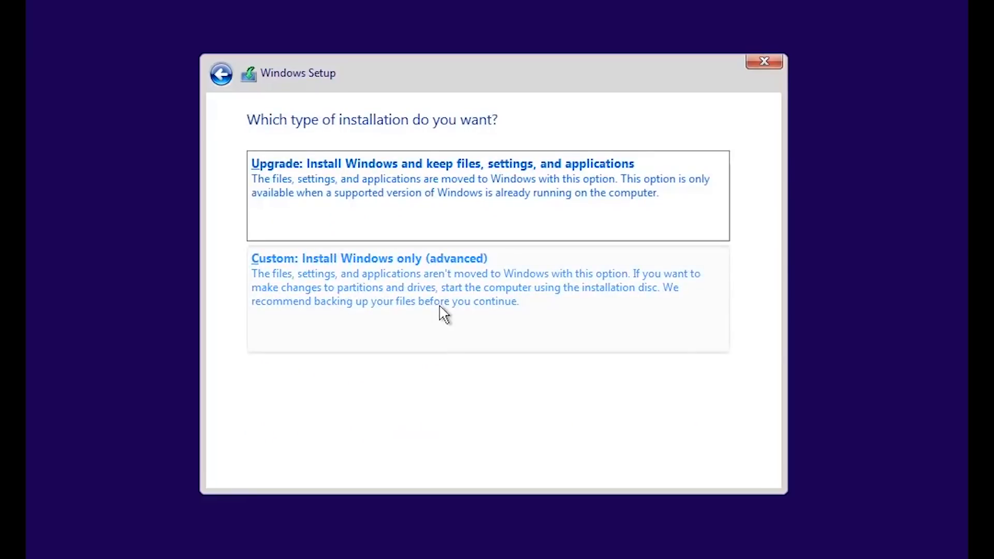
left_click(439, 306)
Prepare the disk's partitions for the clean installation and continue with the selected installation location.
left_click(362, 200)
left_click(404, 357)
left_click(590, 311)
left_click(360, 236)
left_click(409, 357)
left_click(363, 230)
left_click(414, 356)
left_click(407, 355)
left_click(732, 469)
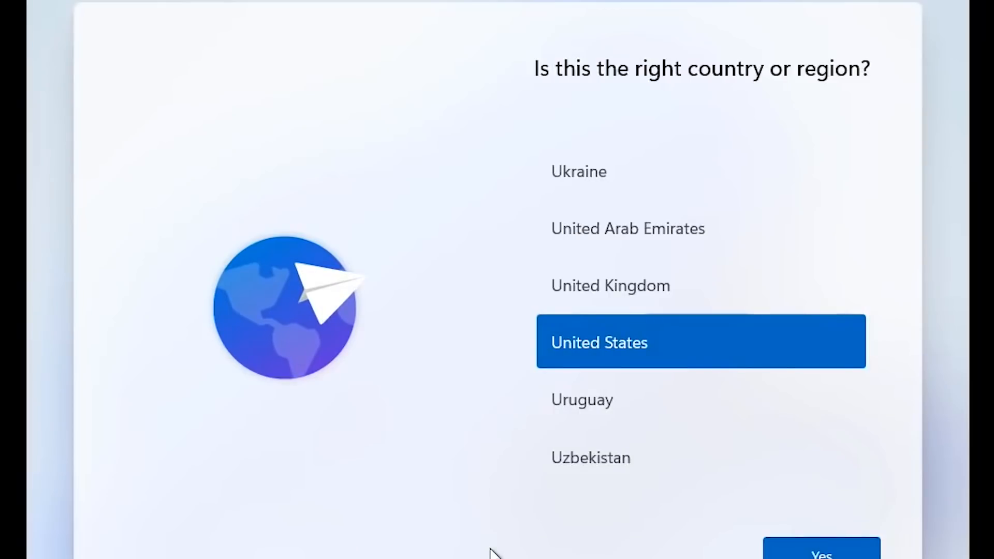
Confirm United States as the country or region and continue through the initial device setup pages.
left_click(821, 552)
left_click(822, 552)
left_click(821, 552)
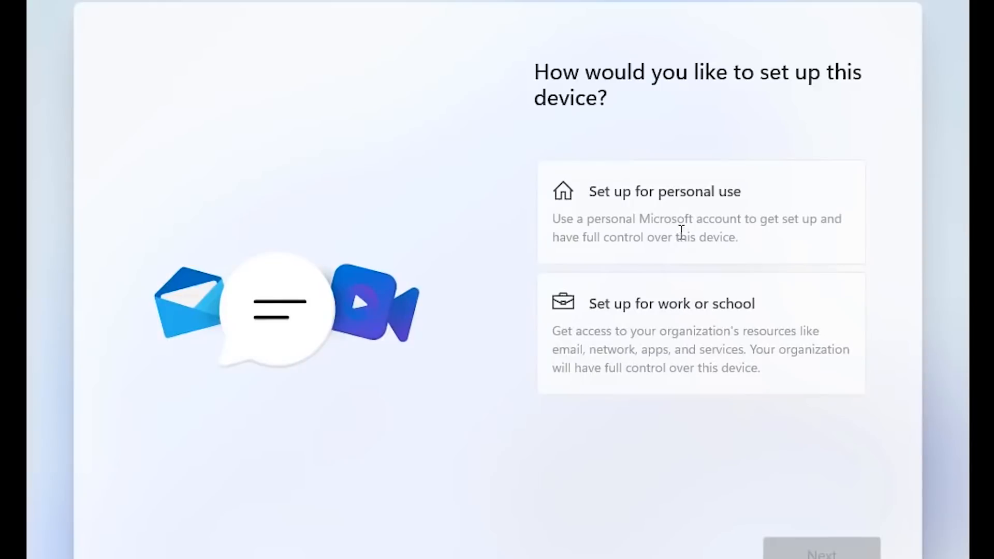
Set up the device for personal use and check the sign-in options for the Microsoft account.
left_click(698, 193)
left_click(821, 552)
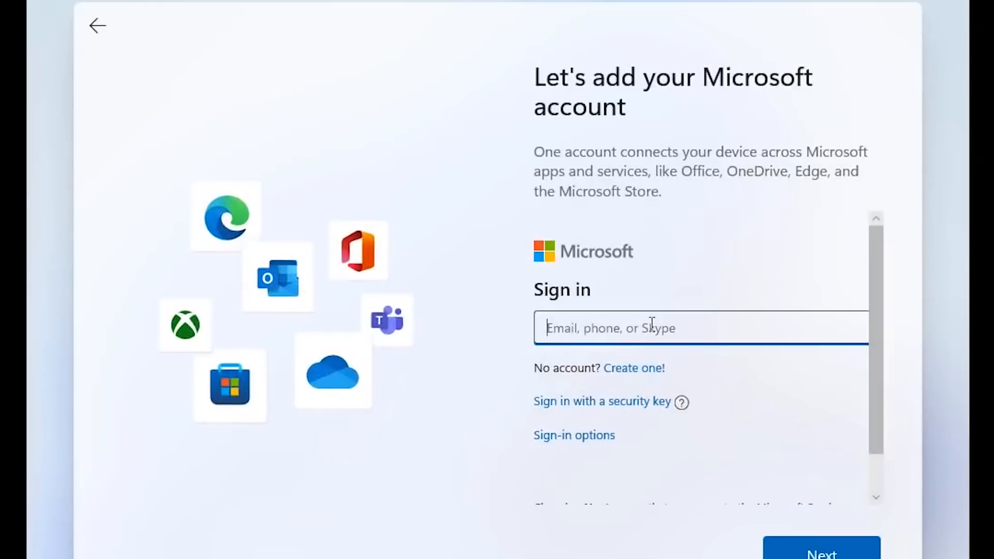
left_click(588, 437)
left_click(104, 25)
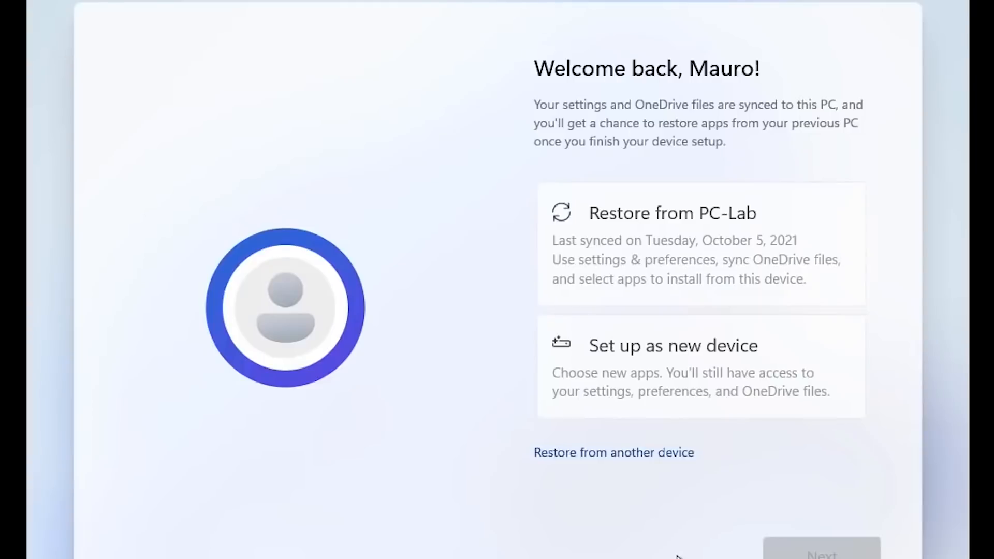
Set up the PC as a new device without OneDrive backup and decline the Microsoft 365 trial.
left_click(687, 358)
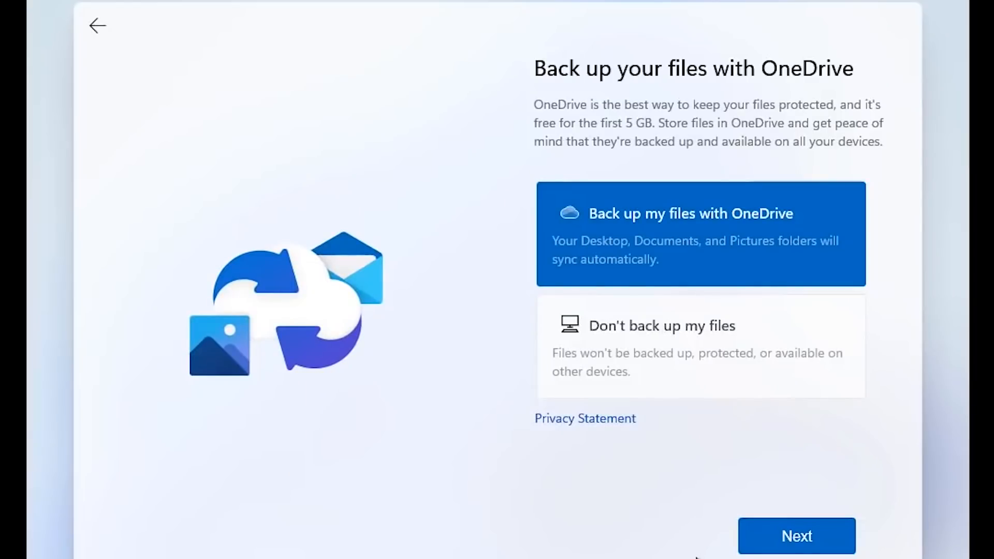
left_click(604, 342)
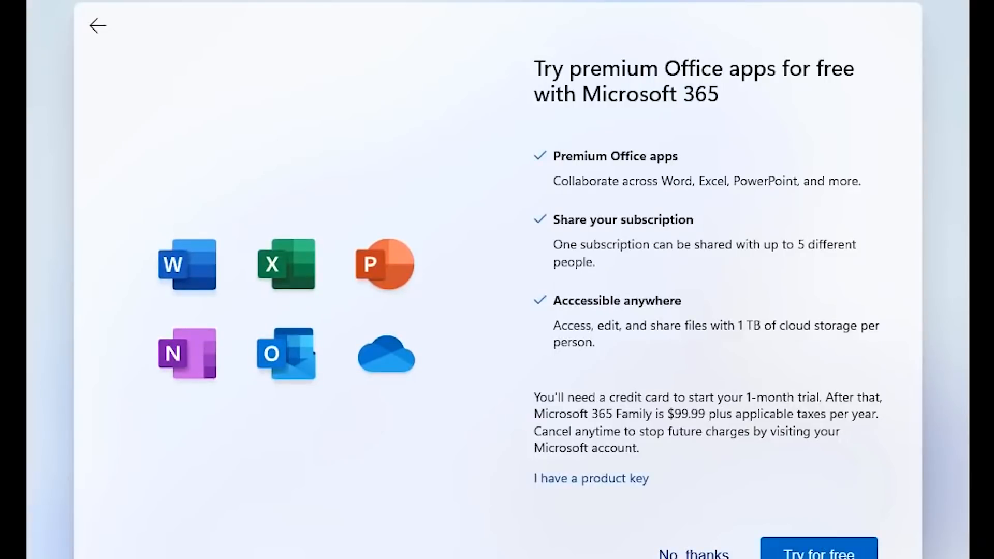
left_click(693, 552)
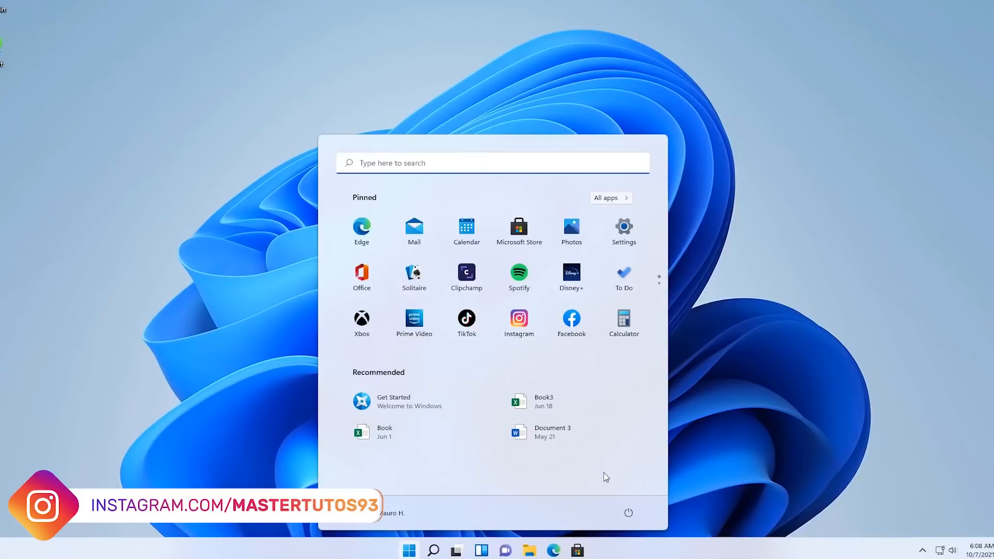
Open the system's activation settings and expand the activation state details.
left_click(624, 227)
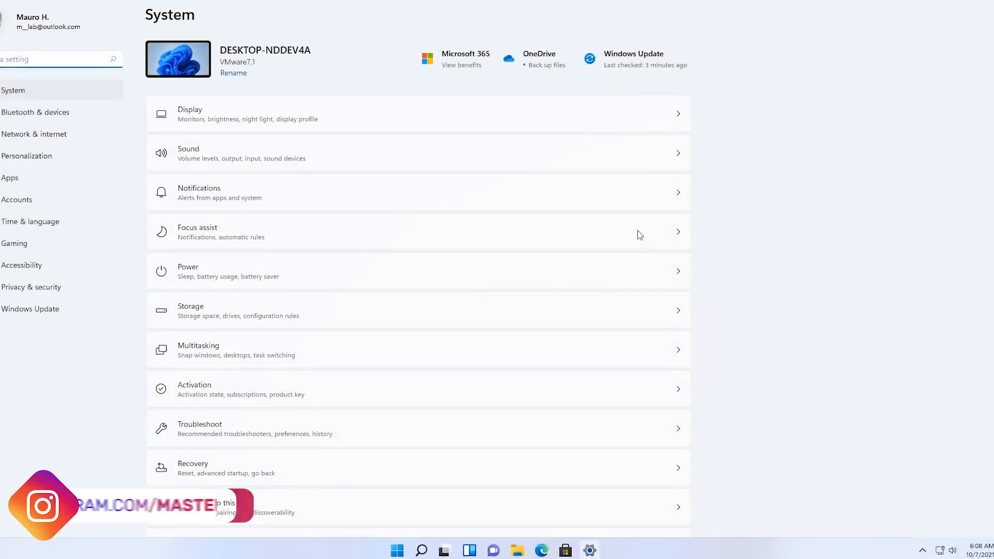
left_click(224, 385)
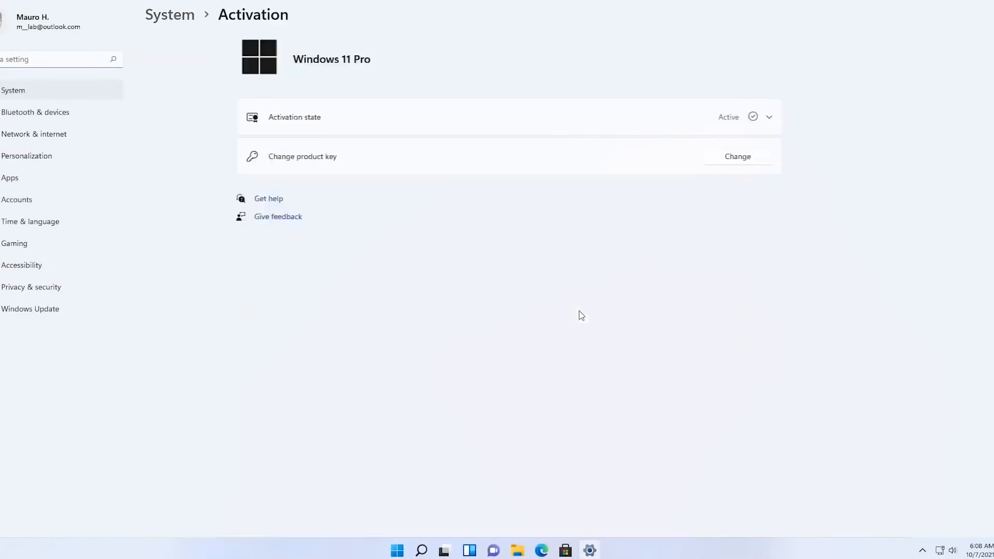
left_click(683, 123)
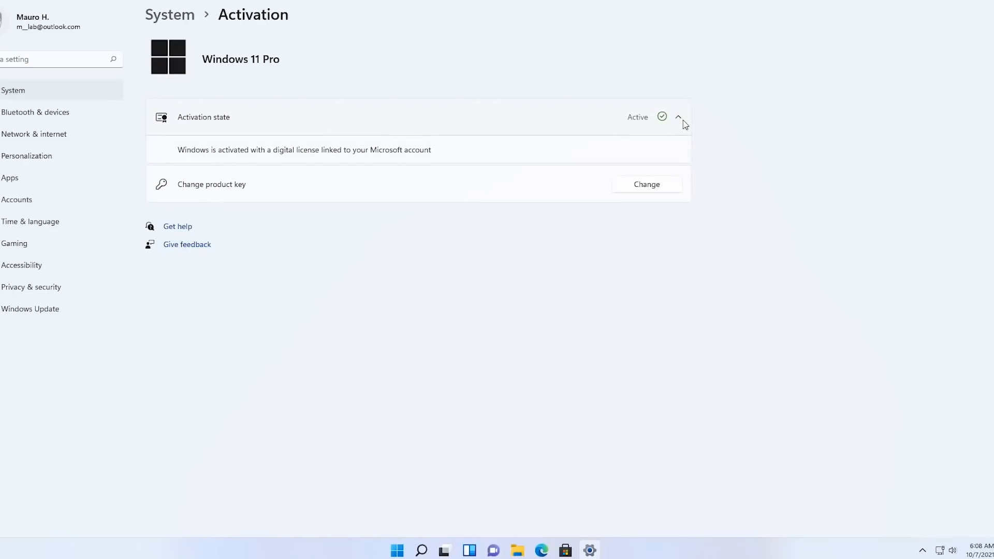
Open the Windows Update settings and start downloading the available updates.
left_click(57, 310)
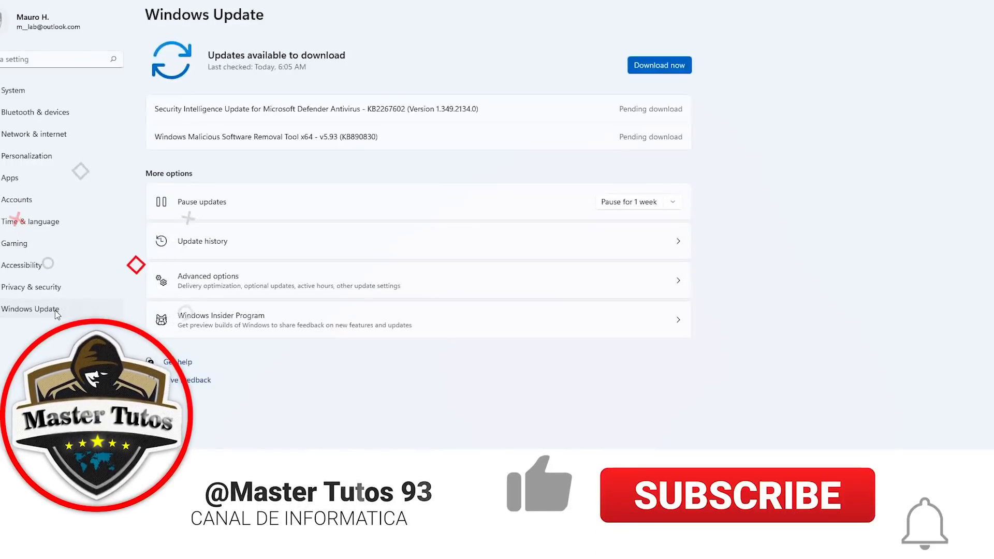
left_click(667, 67)
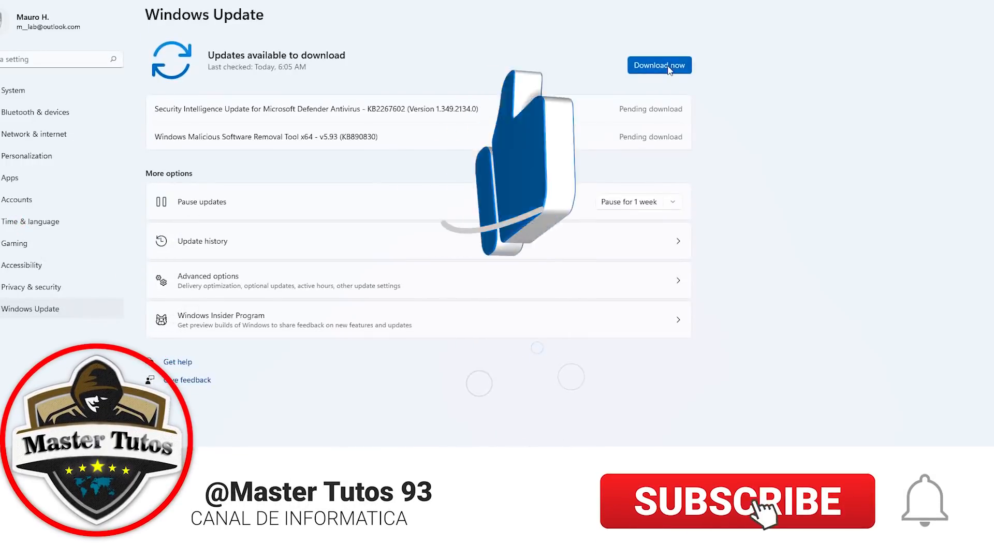